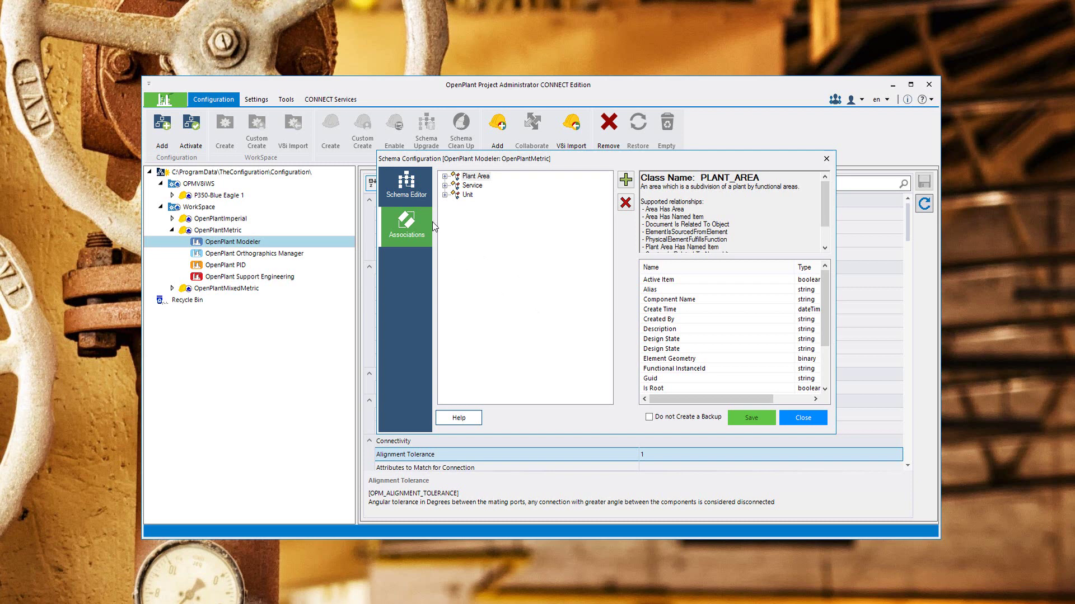
In Schema Editor, expand Plant Base Object > Named Item and select Plant Breakdown Element
{"action": "left_click", "coordinate": [411, 235]}
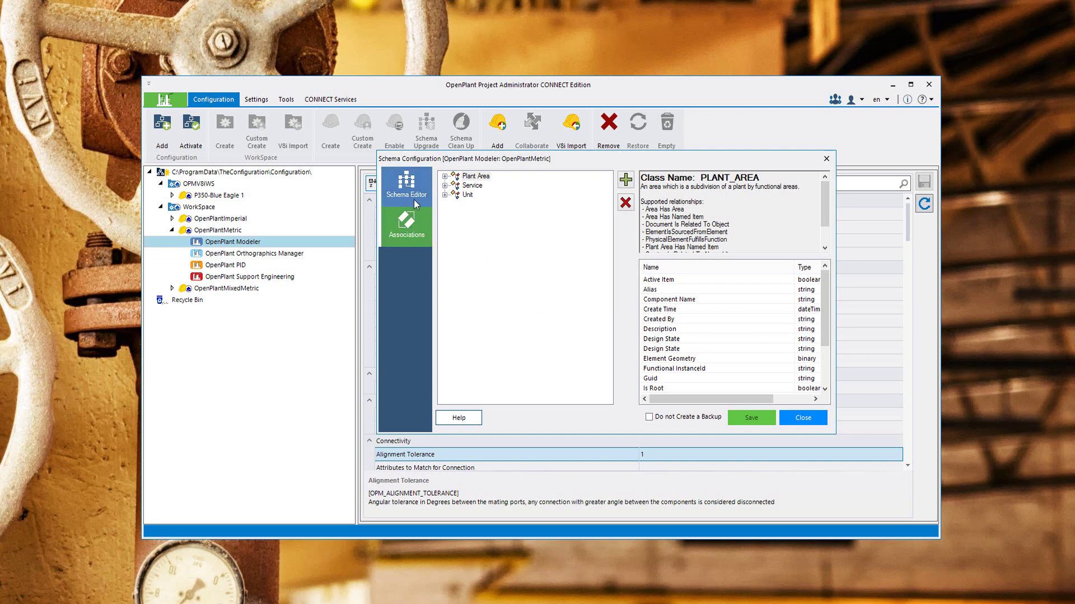
{"action": "left_click", "coordinate": [414, 199]}
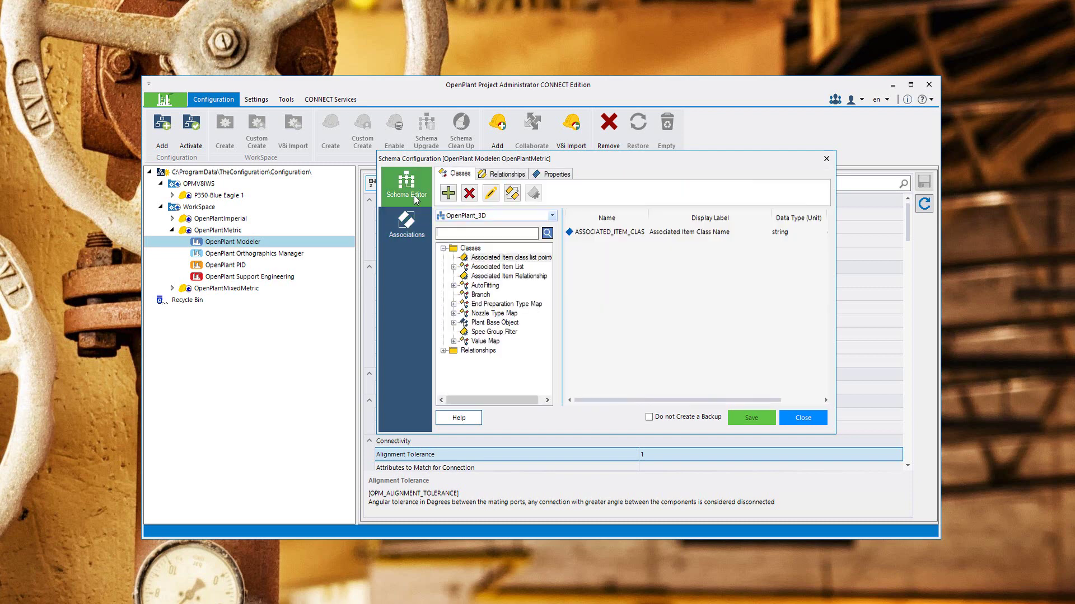
{"action": "left_click", "coordinate": [454, 323]}
{"action": "left_click", "coordinate": [464, 378]}
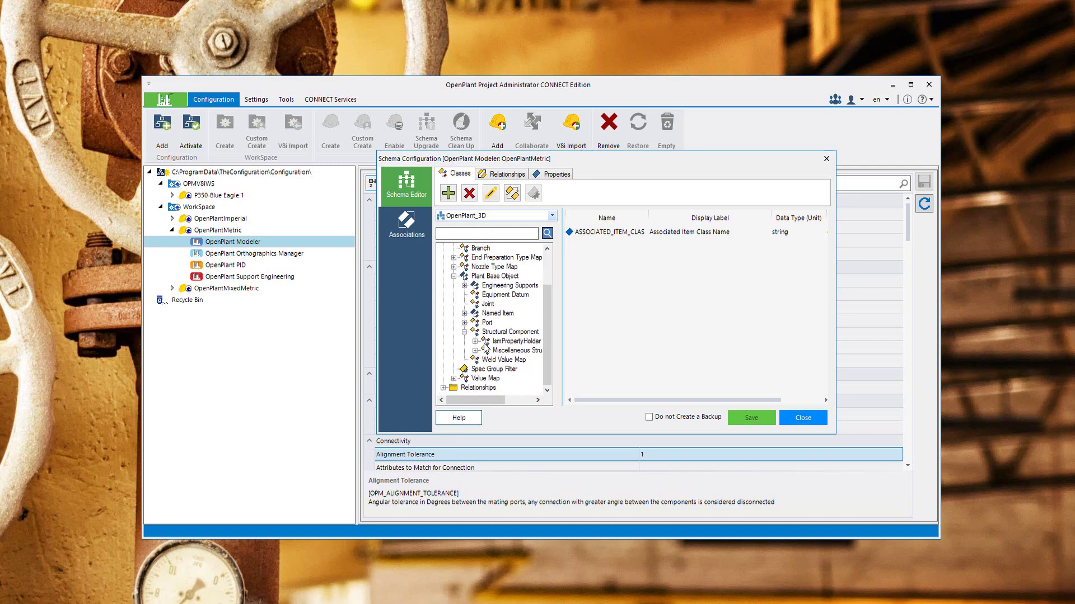
{"action": "left_click", "coordinate": [465, 332]}
{"action": "left_click", "coordinate": [465, 332]}
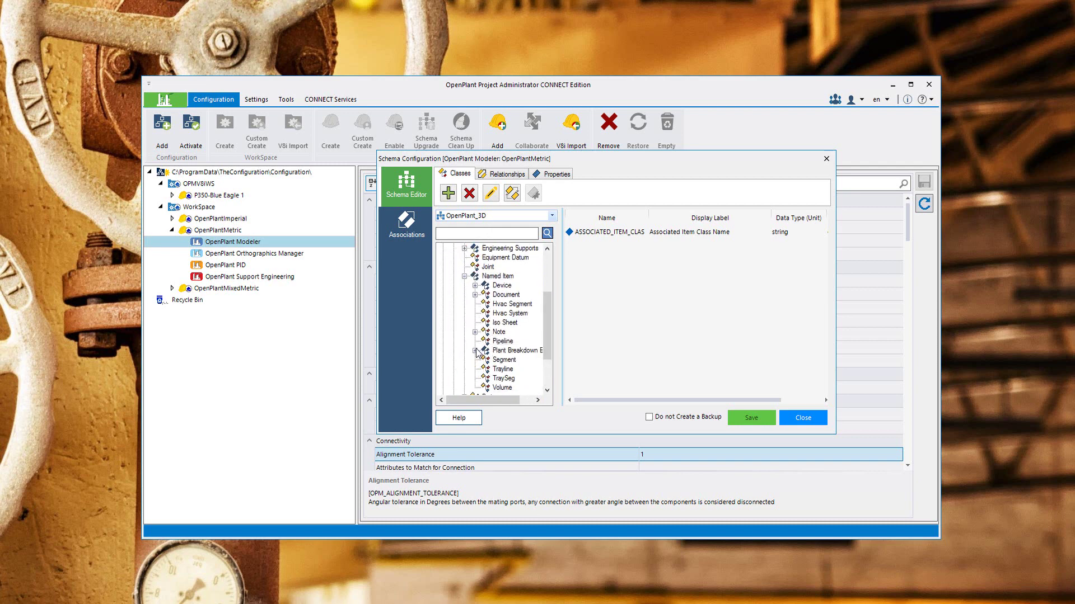
{"action": "left_click", "coordinate": [475, 350]}
{"action": "left_click", "coordinate": [509, 350]}
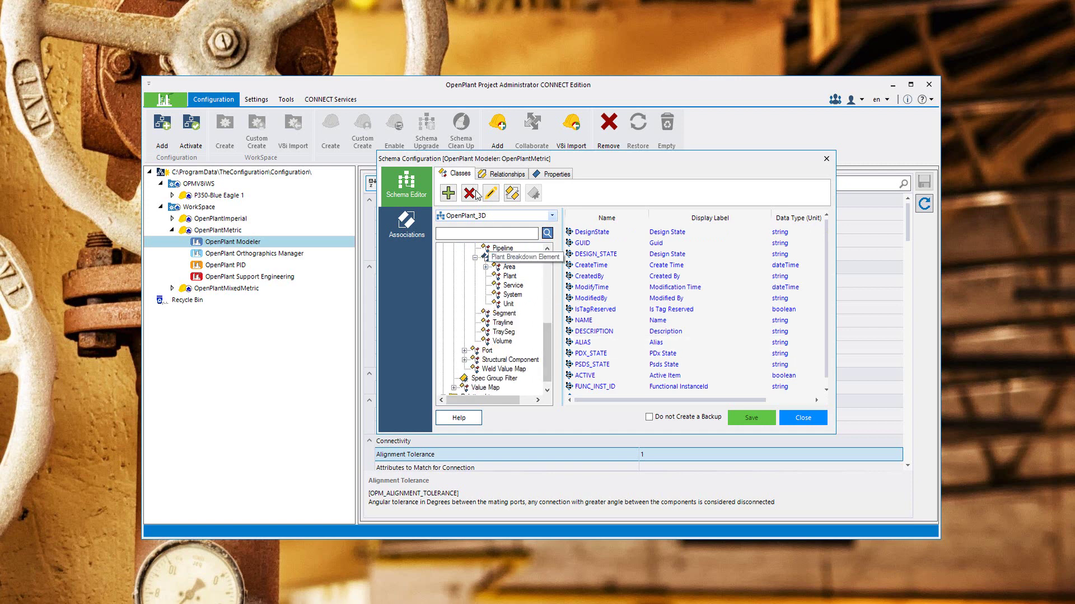
Create the SUB_UNIT class labelled Sub Unit and make NAME its key property
{"action": "left_click", "coordinate": [448, 193]}
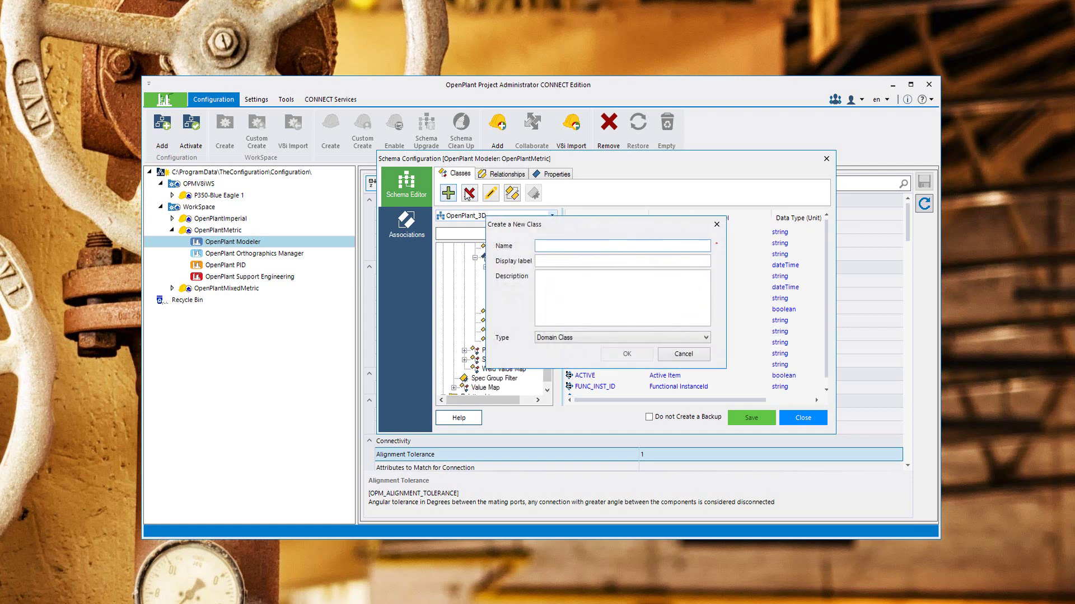
{"action": "type", "text": "SUB_UNIT"}
{"action": "key", "text": "Tab"}
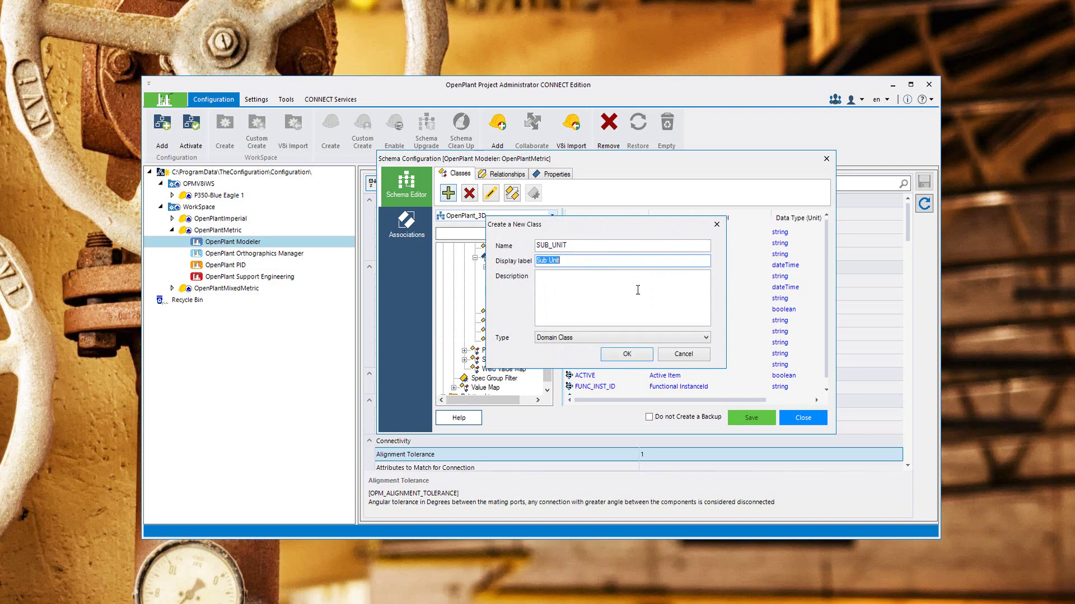
{"action": "left_click", "coordinate": [636, 356]}
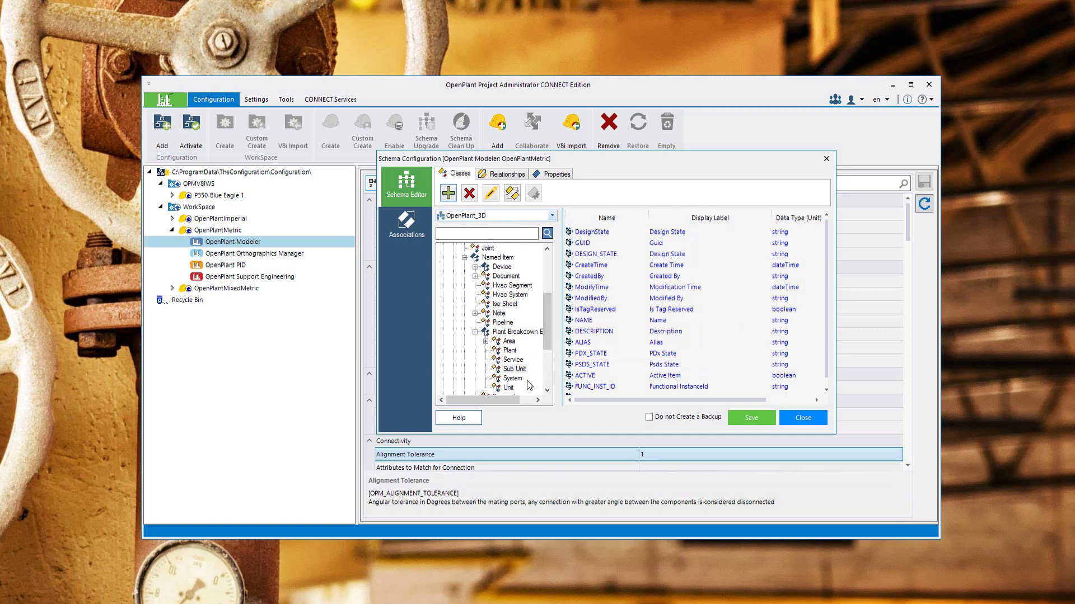
{"action": "left_click", "coordinate": [588, 321]}
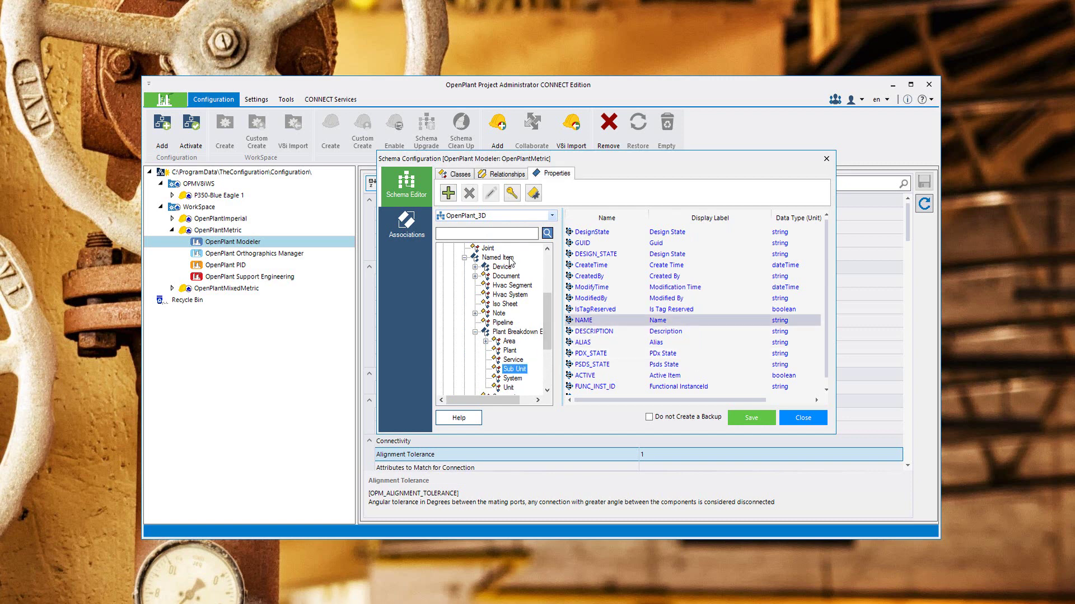
{"action": "left_click", "coordinate": [513, 194]}
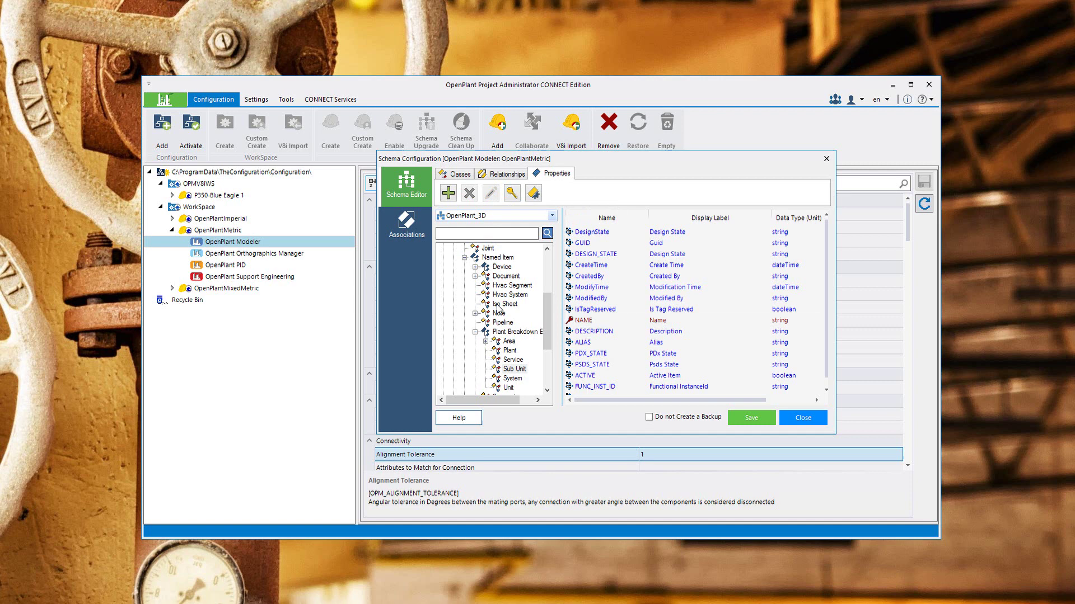
Search for SUB and add the Sub Unit class to the associations list
{"action": "left_click", "coordinate": [401, 235]}
{"action": "left_click", "coordinate": [626, 179]}
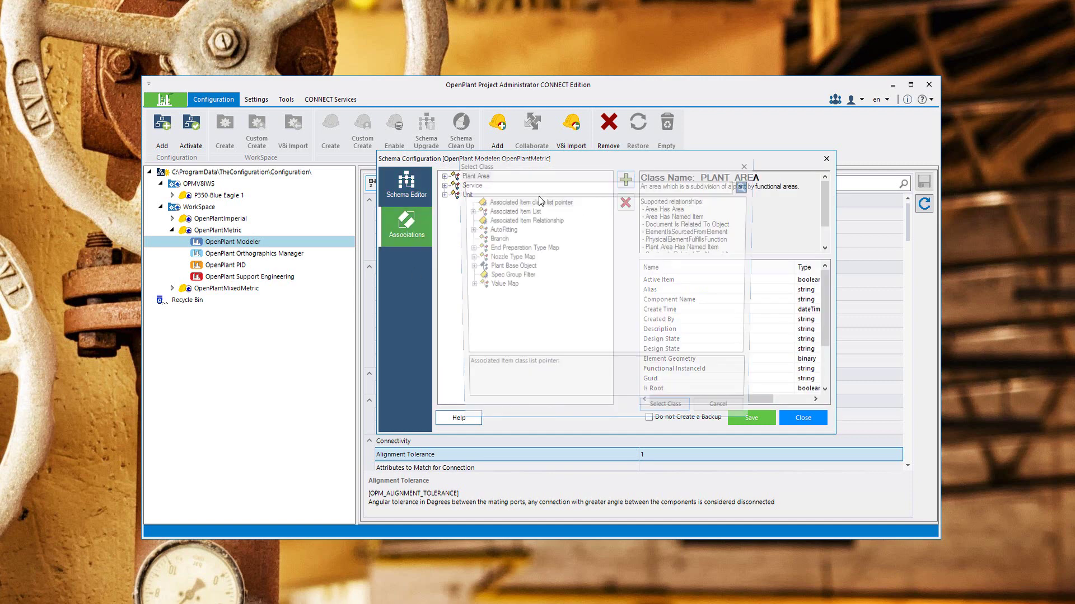
{"action": "type", "text": "SUB"}
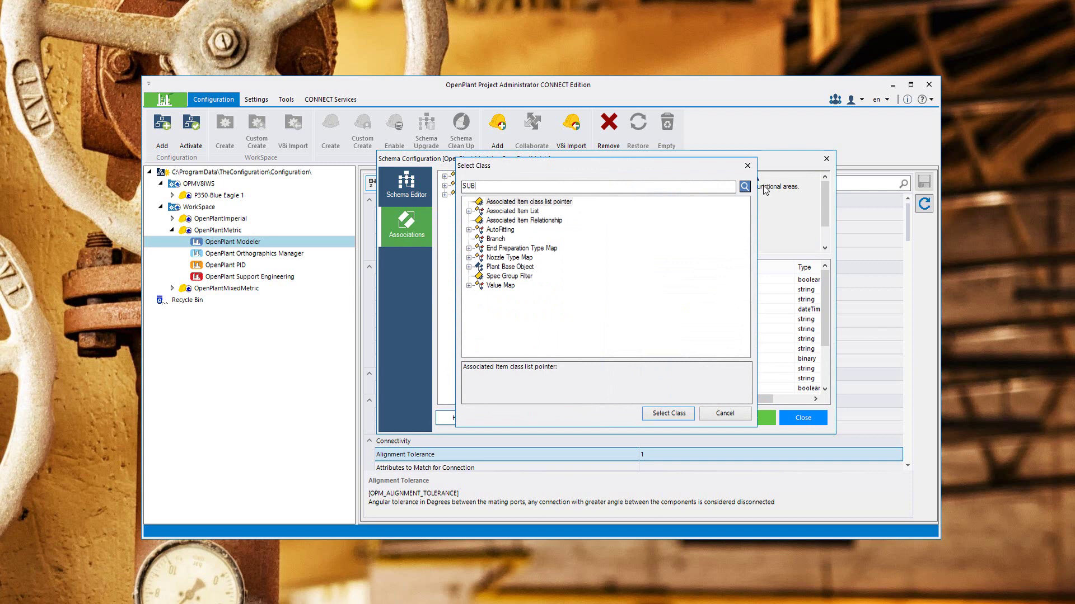
{"action": "left_click", "coordinate": [745, 186]}
{"action": "left_click", "coordinate": [496, 220]}
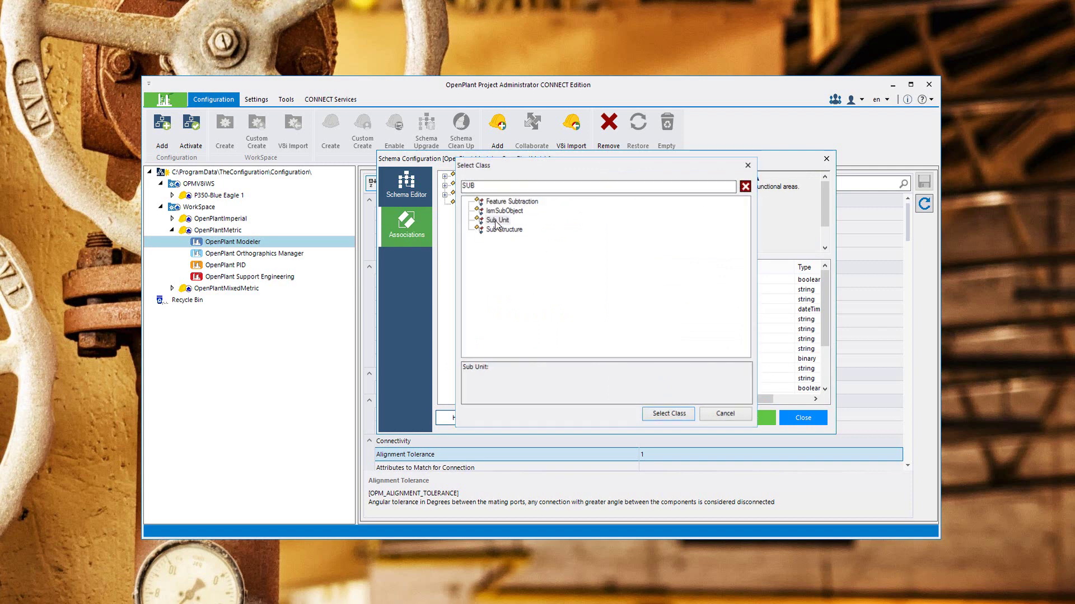
{"action": "double_click", "coordinate": [497, 221]}
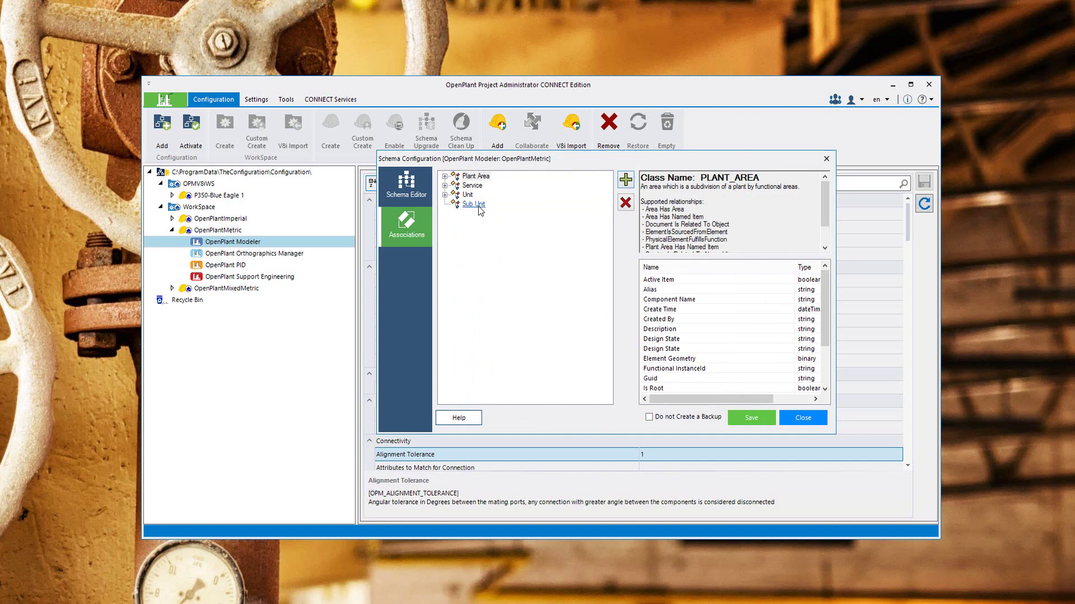
Try nesting Sub Unit under Unit, then cancel the Unit Has Named Item relationship choice
{"action": "left_click_drag", "start_coordinate": [476, 205], "coordinate": [472, 199]}
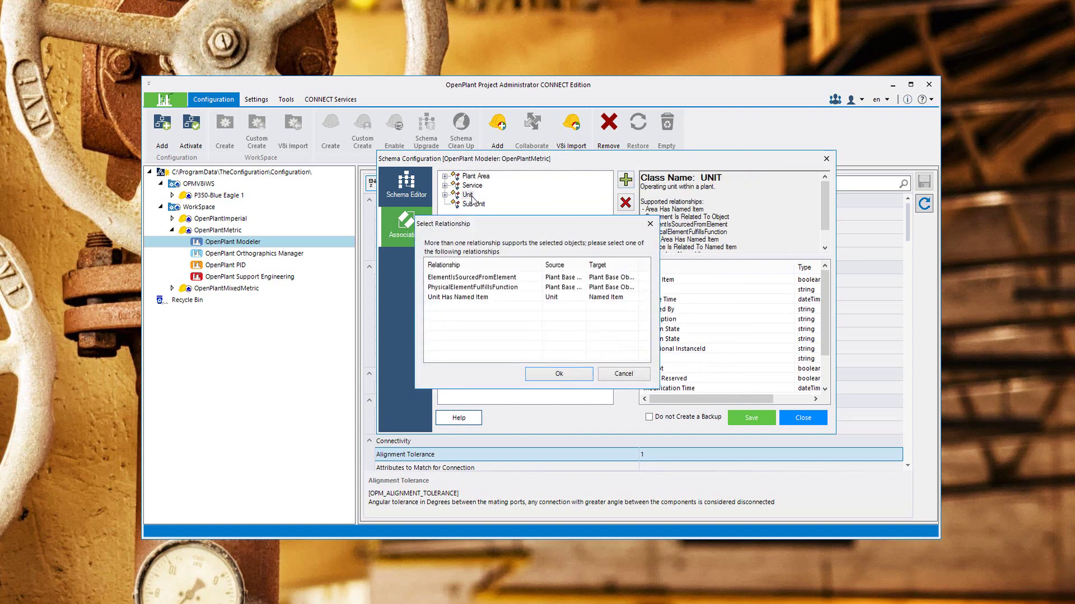
{"action": "left_click", "coordinate": [459, 297]}
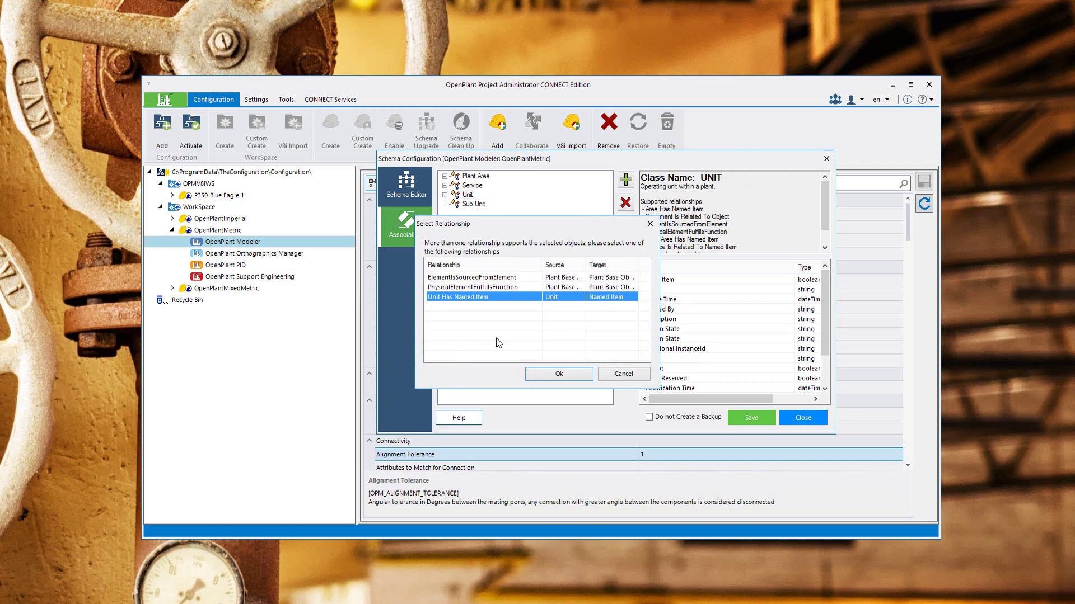
{"action": "left_click", "coordinate": [623, 374]}
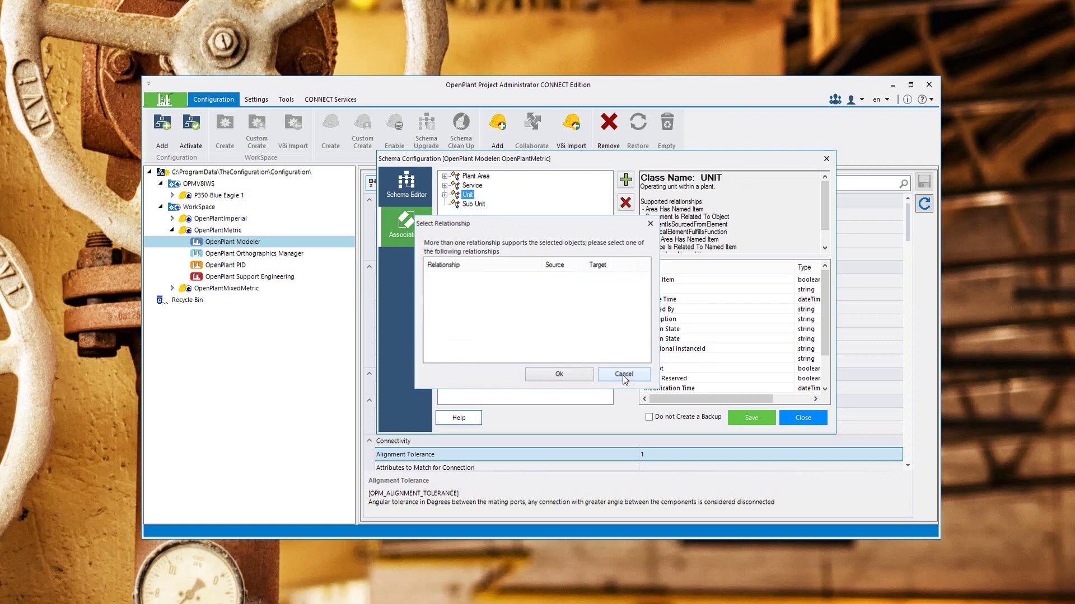
Start a new relationship named UNIT_HAS_SUB_UNIT in the Relationships branch
{"action": "left_click", "coordinate": [406, 185]}
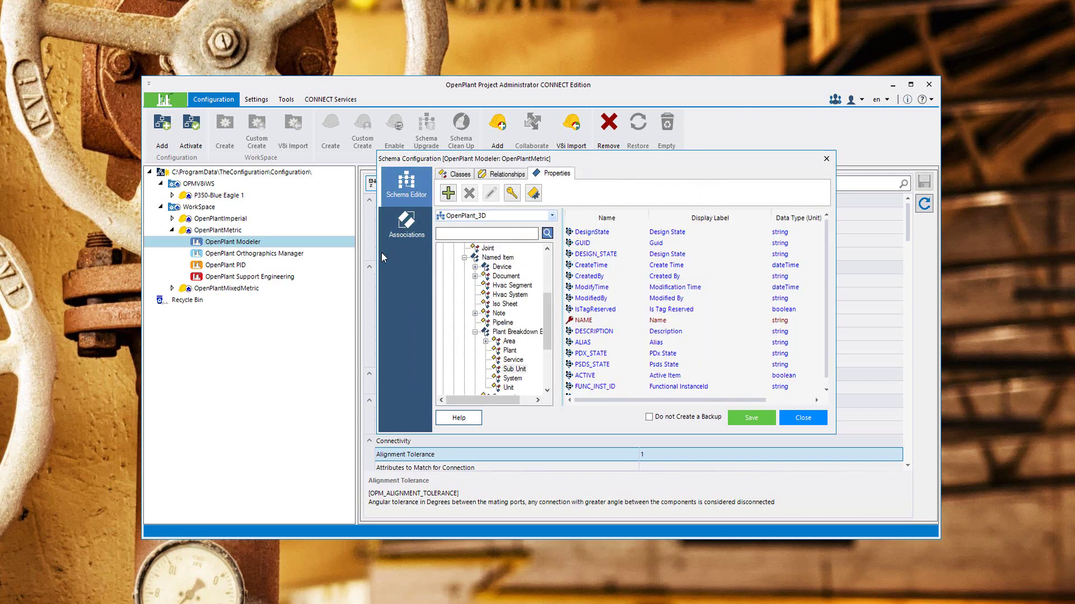
{"action": "left_click_drag", "start_coordinate": [543, 317], "coordinate": [548, 263]}
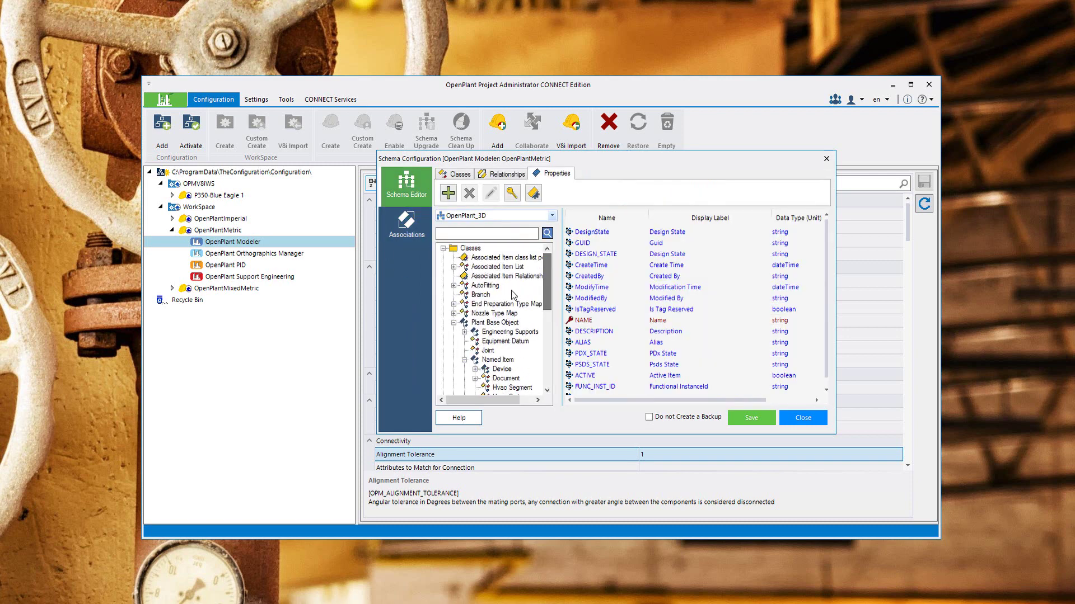
{"action": "left_click", "coordinate": [455, 324]}
{"action": "left_click", "coordinate": [442, 248]}
{"action": "left_click", "coordinate": [445, 258]}
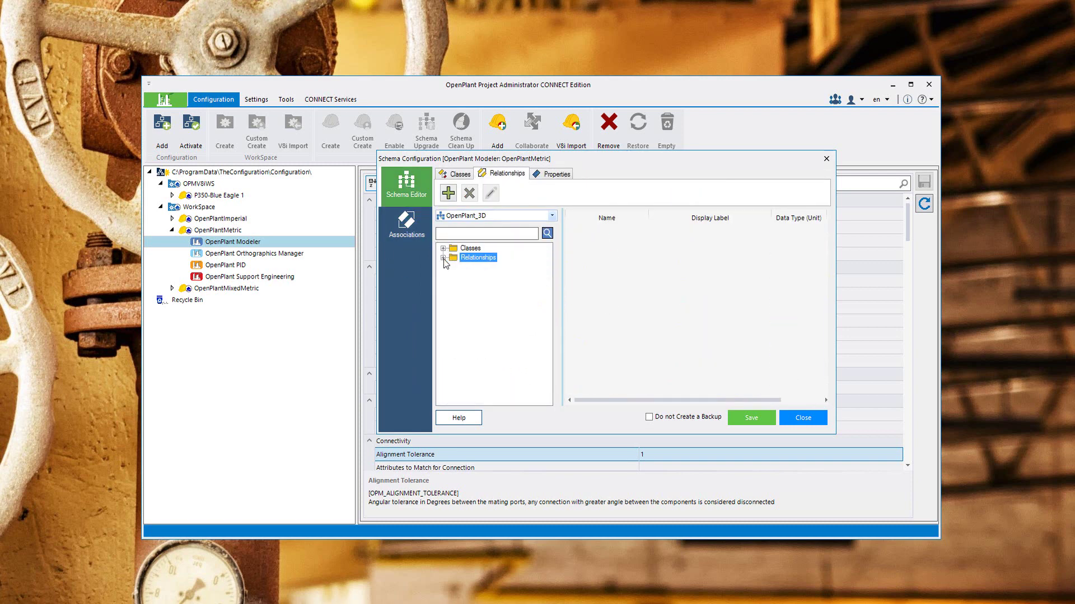
{"action": "left_click", "coordinate": [444, 258]}
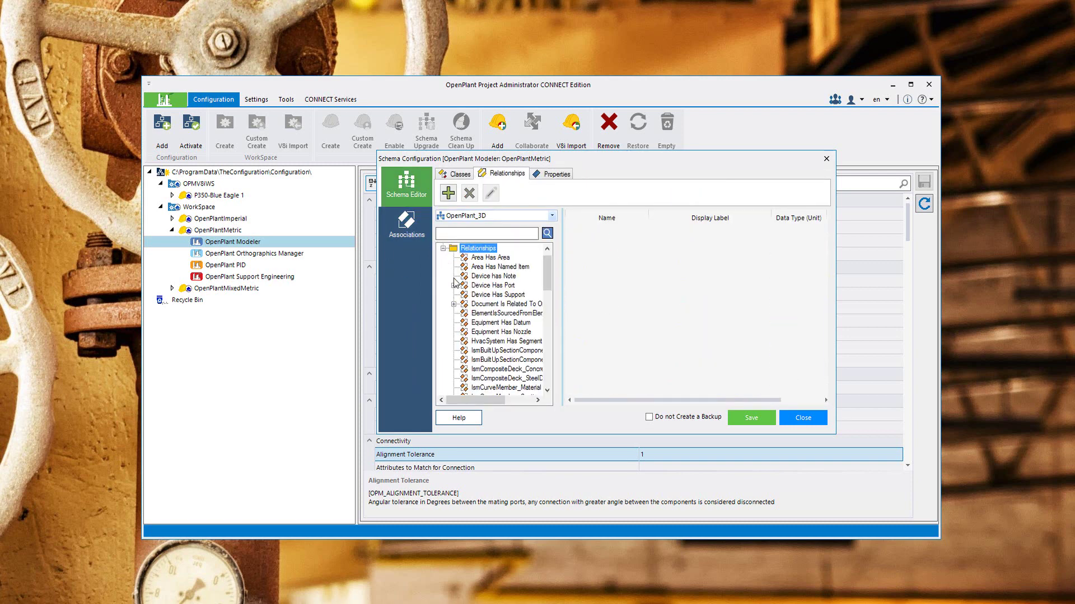
{"action": "left_click", "coordinate": [448, 194]}
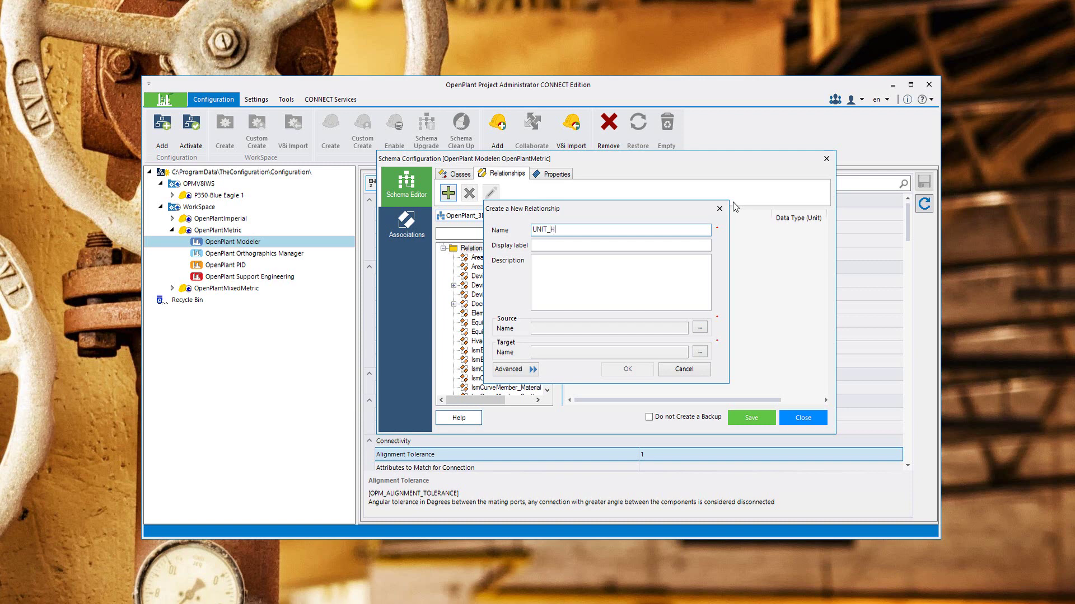
{"action": "type", "text": "UNIT_HAS_SUB_UNIT"}
{"action": "key", "text": "Tab"}
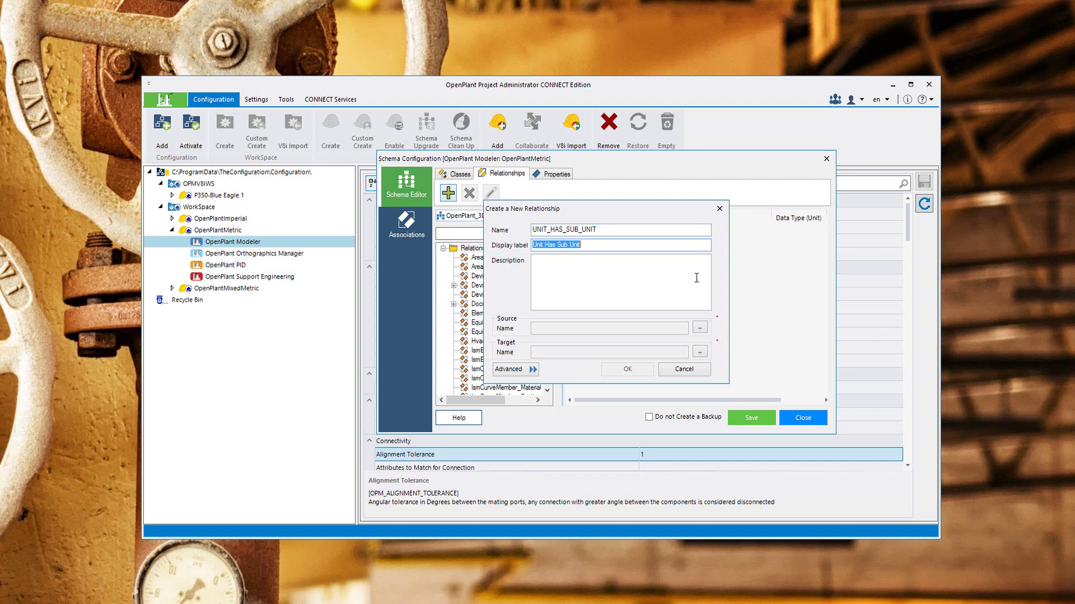
{"action": "left_click", "coordinate": [666, 289]}
Set source class Unit and target class Sub Unit, and confirm the relationship
{"action": "left_click", "coordinate": [699, 328]}
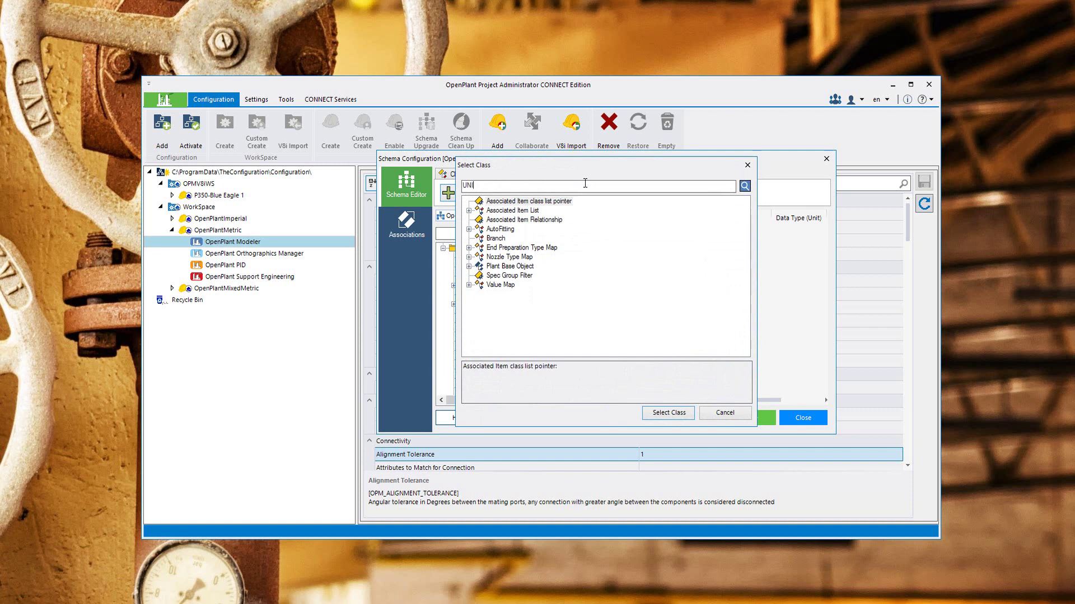
{"action": "left_click", "coordinate": [745, 187]}
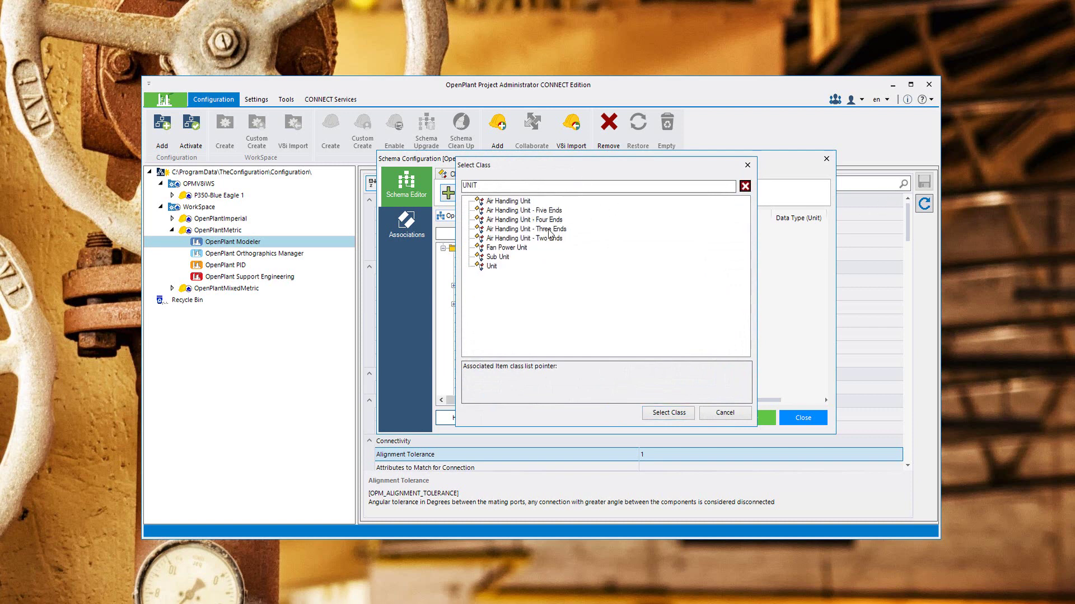
{"action": "left_click", "coordinate": [492, 266]}
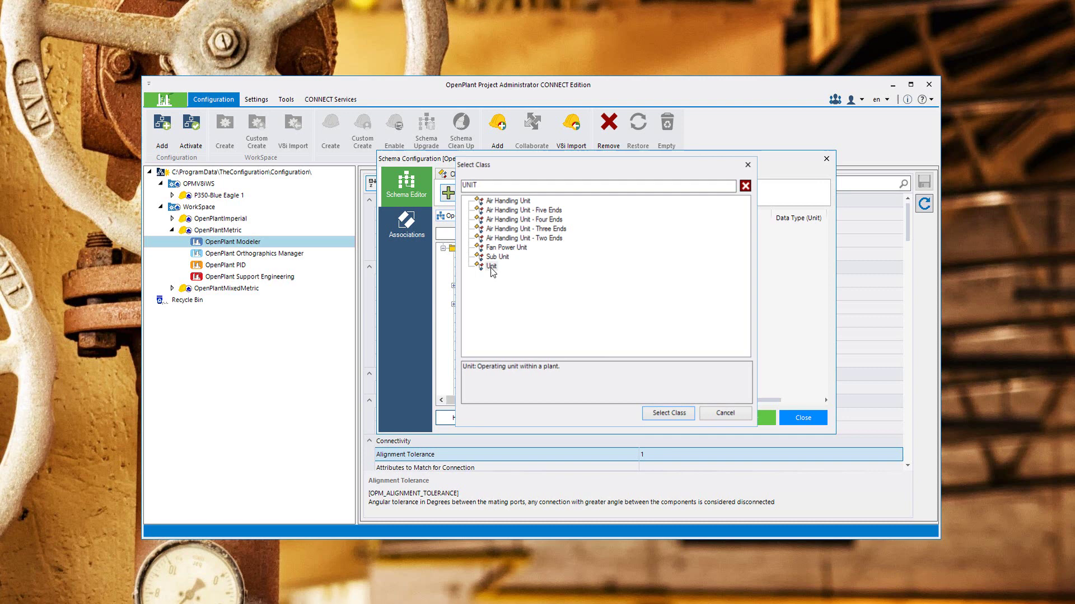
{"action": "double_click", "coordinate": [491, 267]}
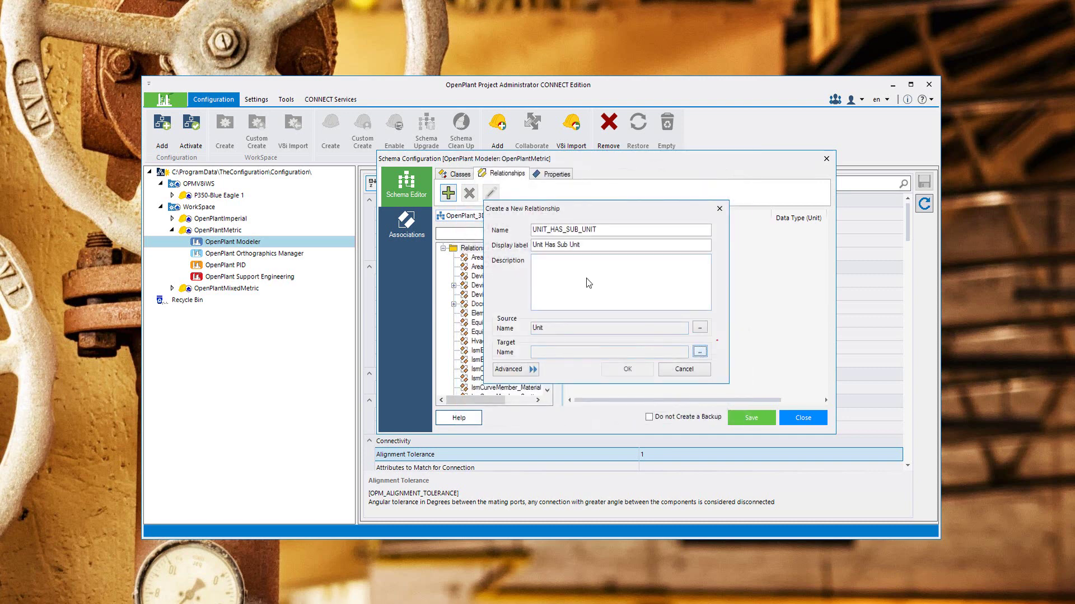
{"action": "left_click", "coordinate": [700, 352]}
{"action": "left_click", "coordinate": [544, 186]}
{"action": "type", "text": "SUB"}
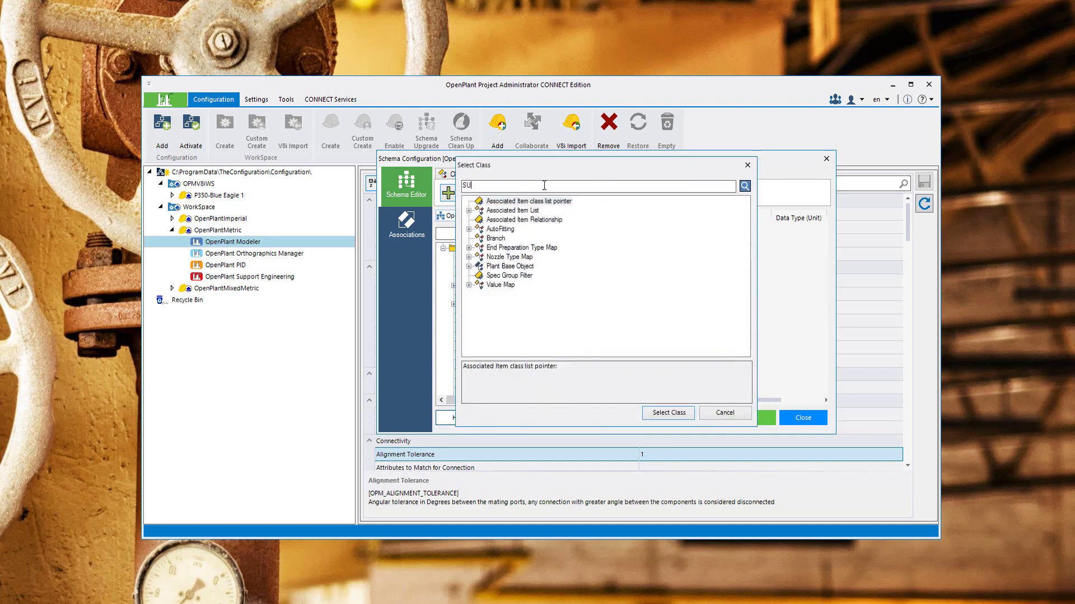
{"action": "left_click", "coordinate": [744, 186]}
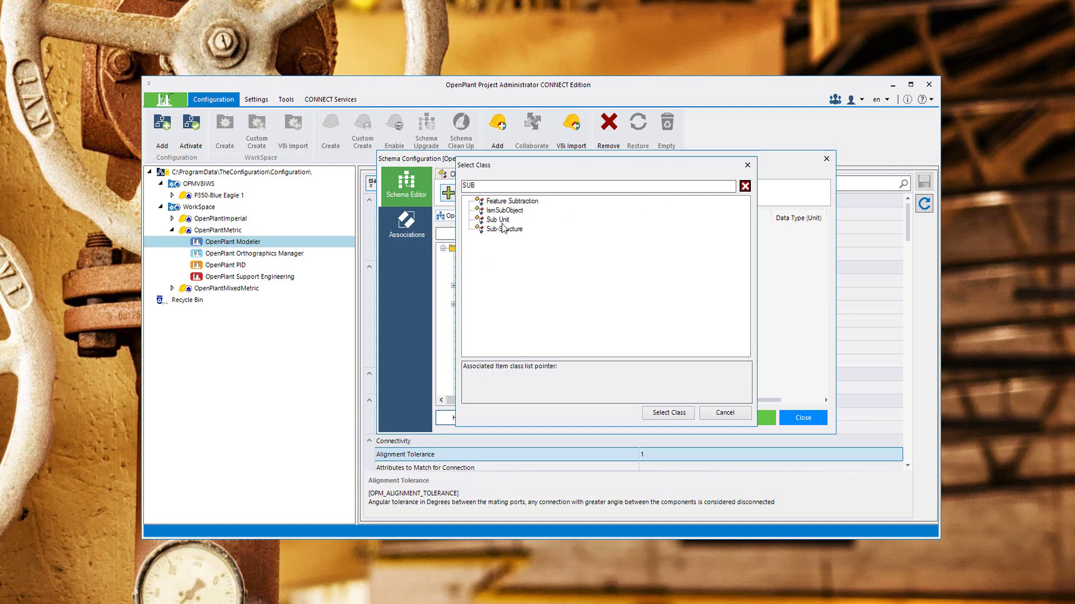
{"action": "double_click", "coordinate": [502, 223]}
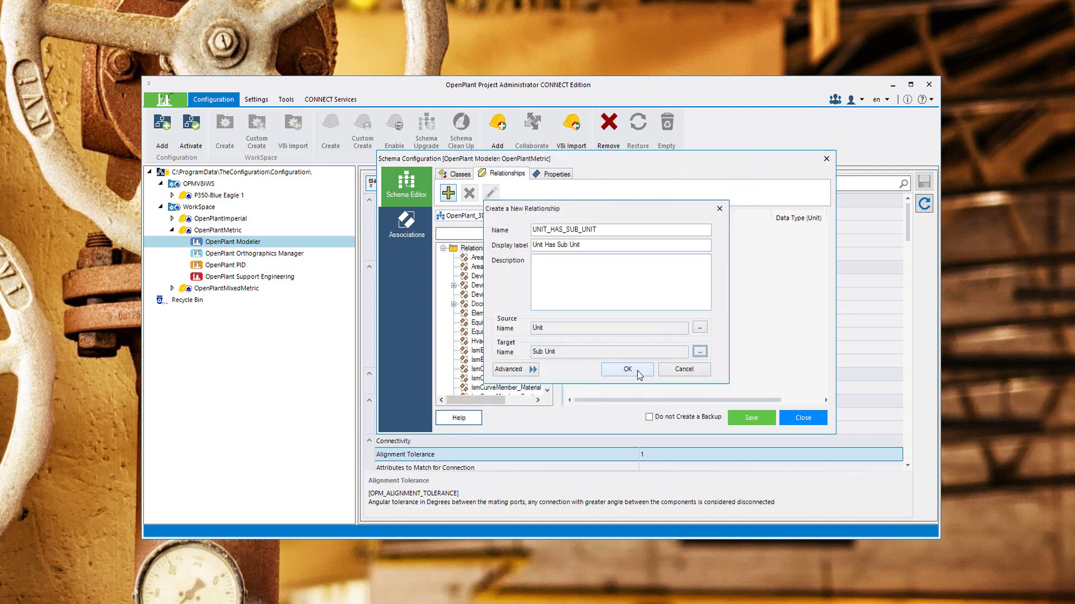
{"action": "left_click", "coordinate": [627, 369]}
{"action": "left_click", "coordinate": [498, 389]}
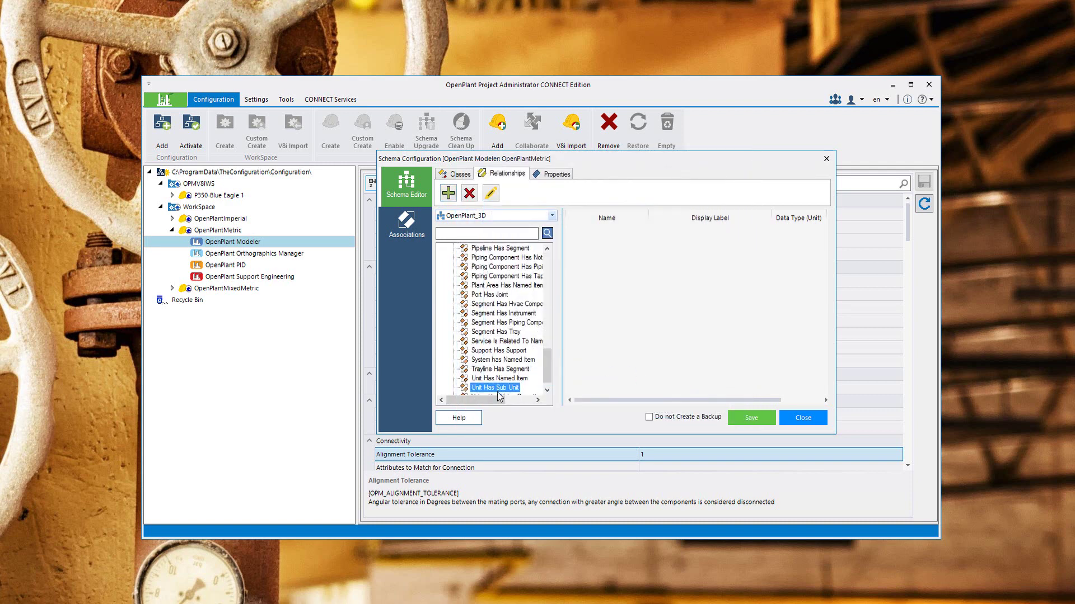
Start a new relationship named SUB_UNIT_HAS_NAMED_ITEM under the Relationships folder
{"action": "left_click_drag", "start_coordinate": [547, 366], "coordinate": [547, 271]}
{"action": "left_click", "coordinate": [475, 258]}
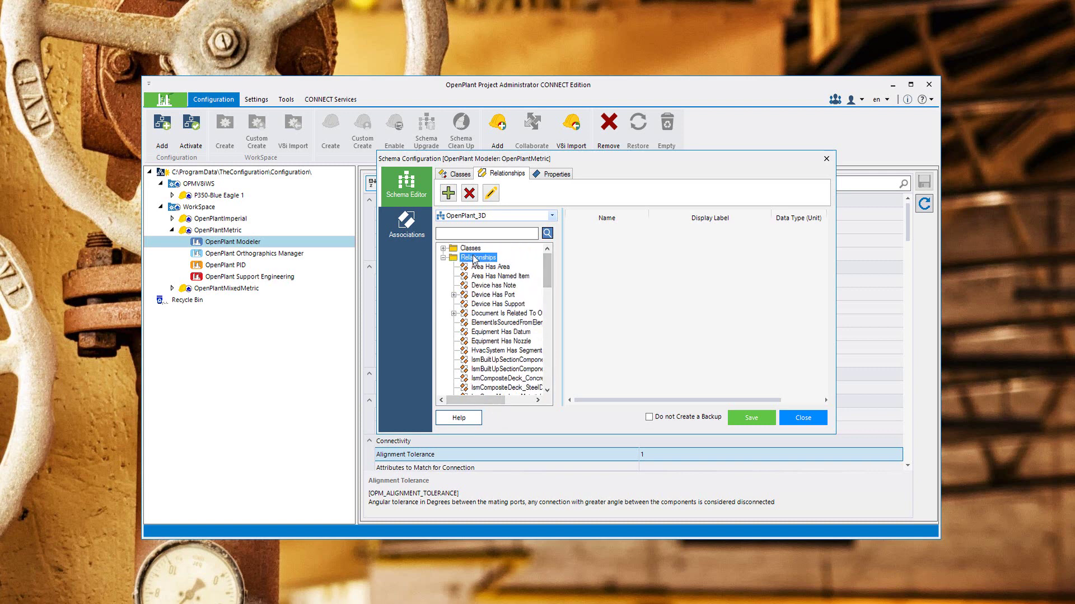
{"action": "left_click", "coordinate": [448, 193]}
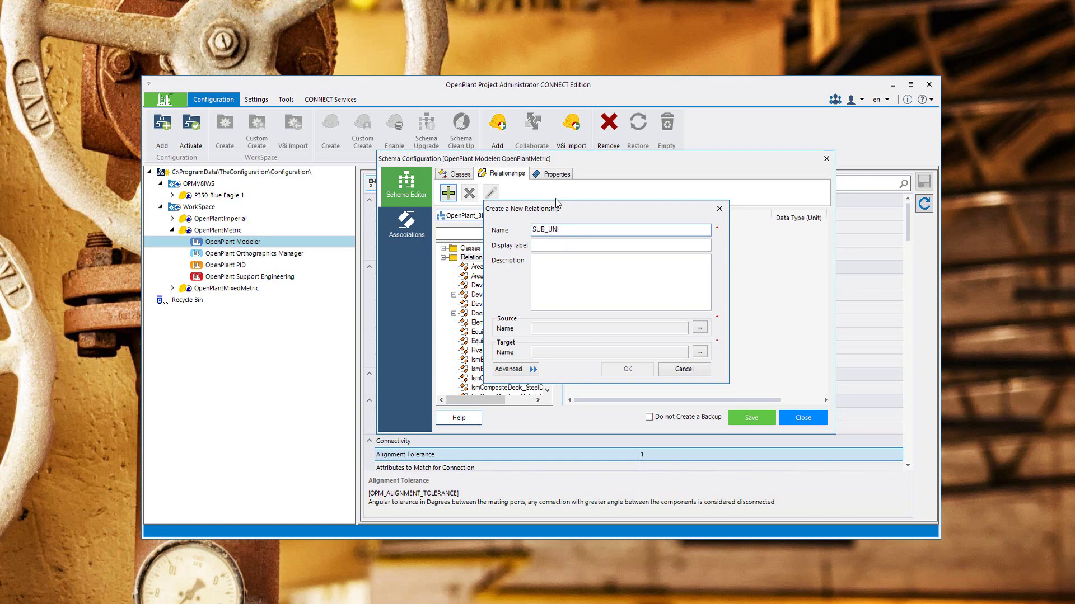
{"action": "type", "text": "SUB_UNIT_HAS_NAMED_ITEM"}
{"action": "left_click", "coordinate": [606, 265]}
Set Sub Unit as source and Named Item as target, and confirm the relationship
{"action": "left_click", "coordinate": [703, 331]}
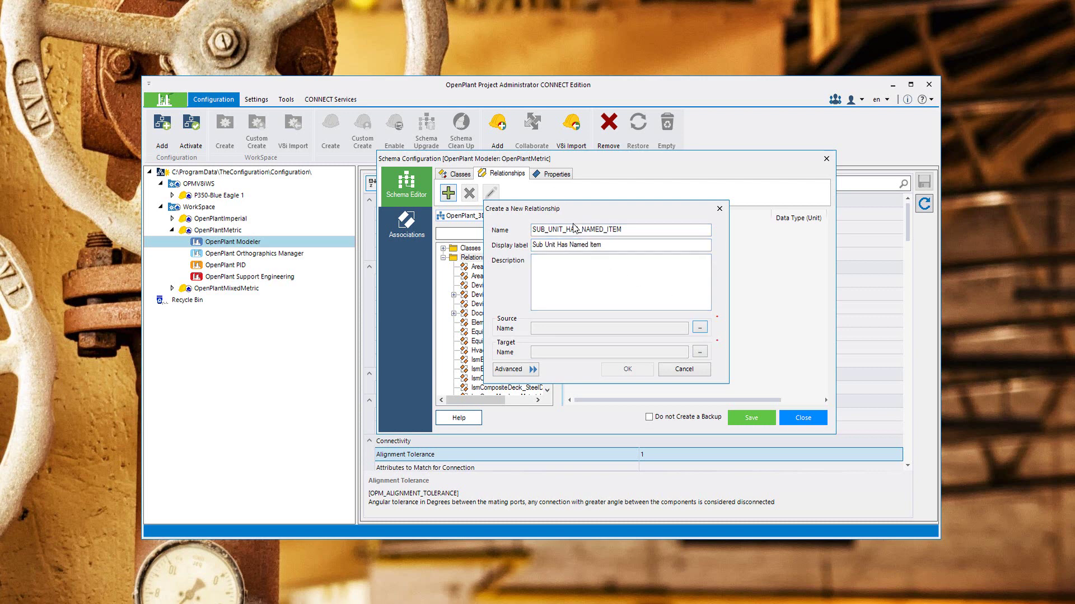
{"action": "type", "text": "SUB"}
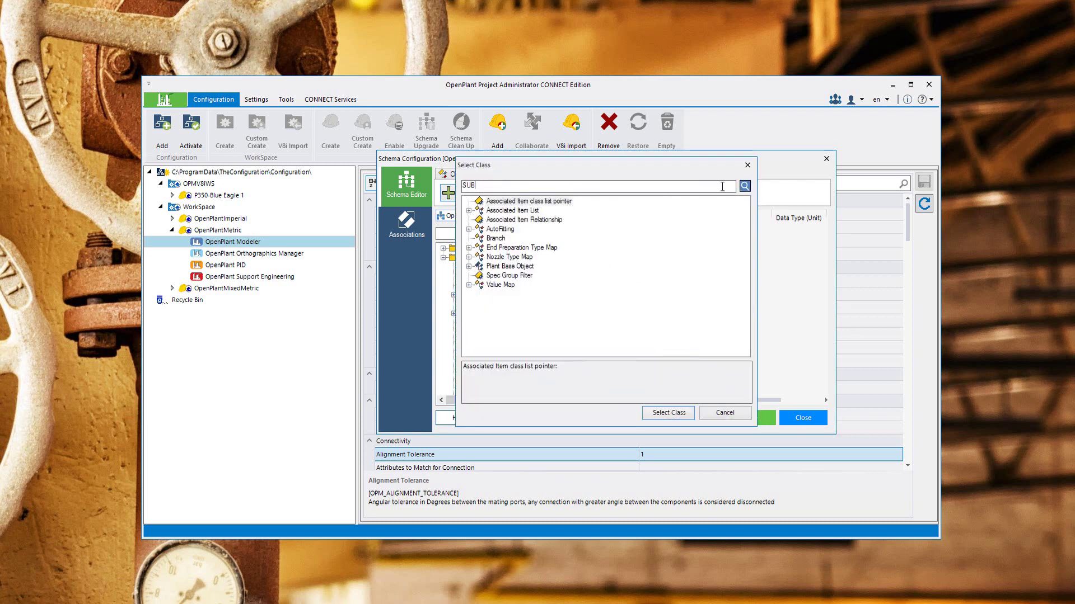
{"action": "left_click", "coordinate": [745, 187]}
{"action": "double_click", "coordinate": [500, 223]}
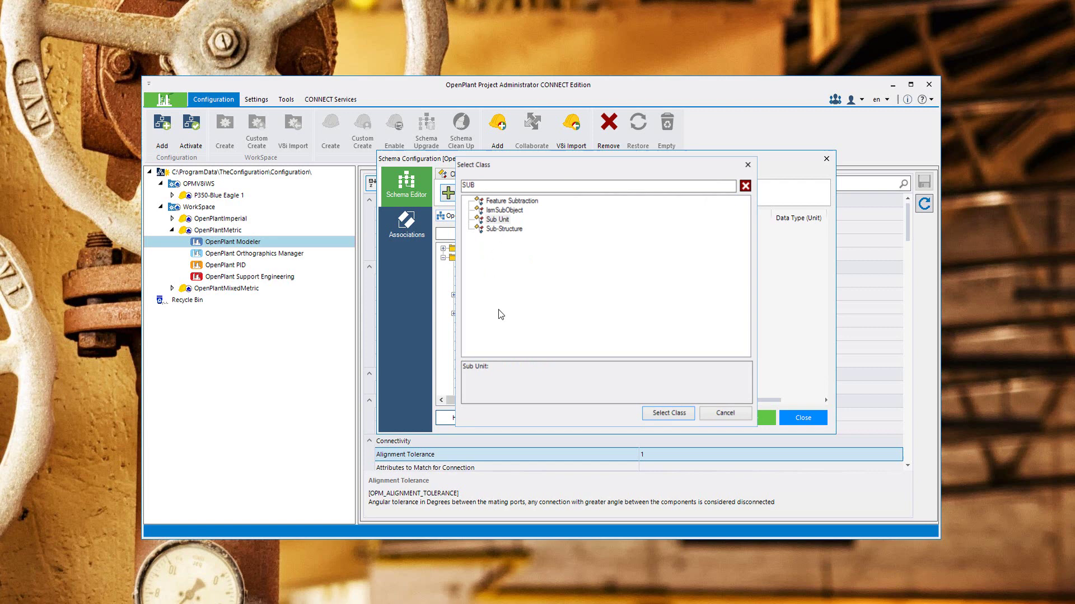
{"action": "left_click", "coordinate": [702, 354]}
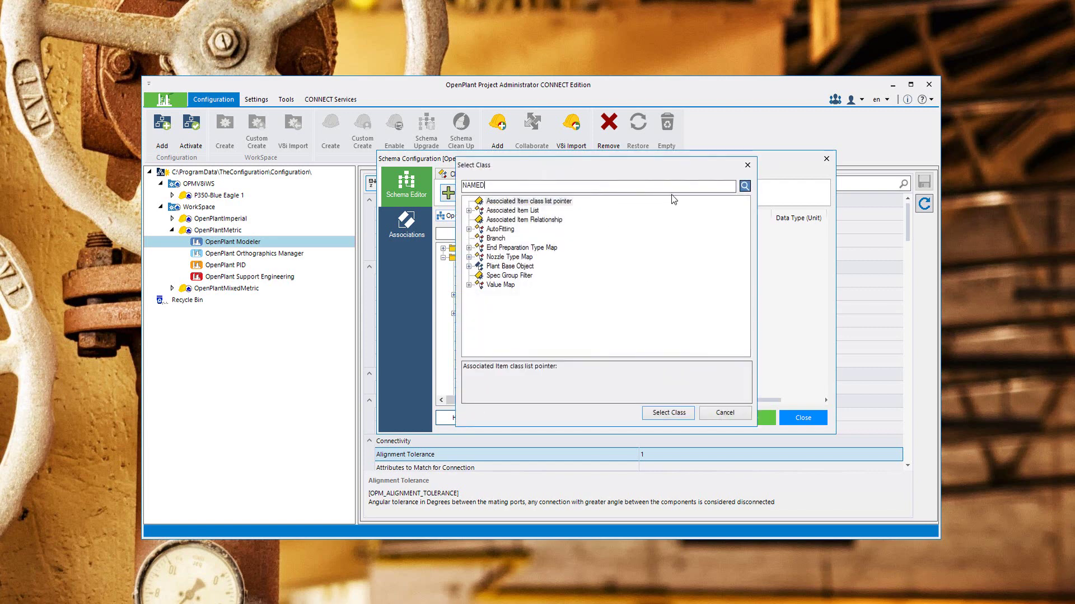
{"action": "type", "text": "NAMED"}
{"action": "key", "text": "Return"}
{"action": "double_click", "coordinate": [501, 202]}
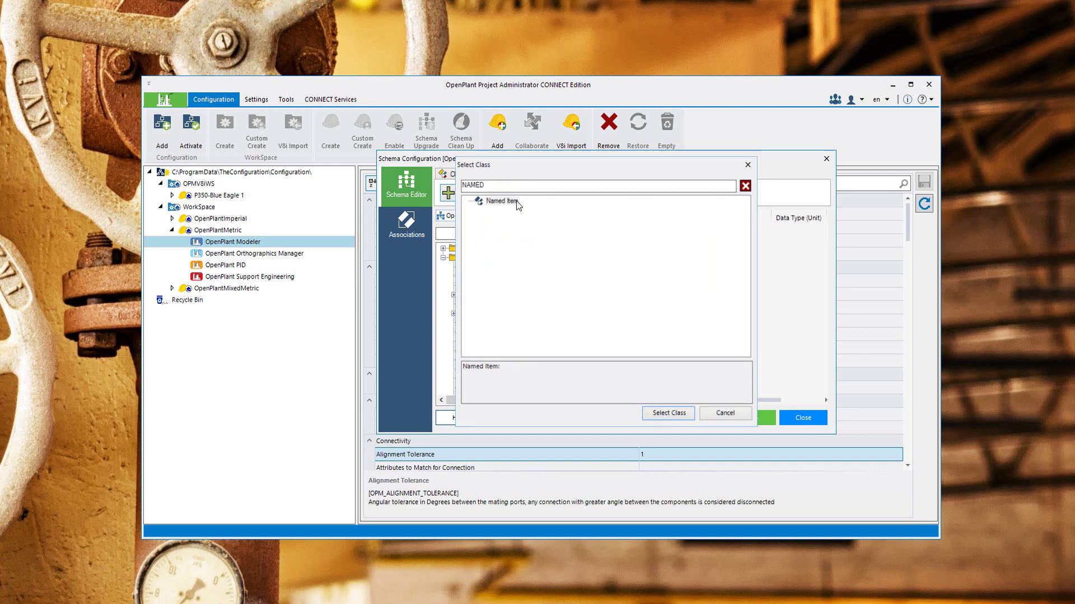
{"action": "left_click", "coordinate": [632, 371]}
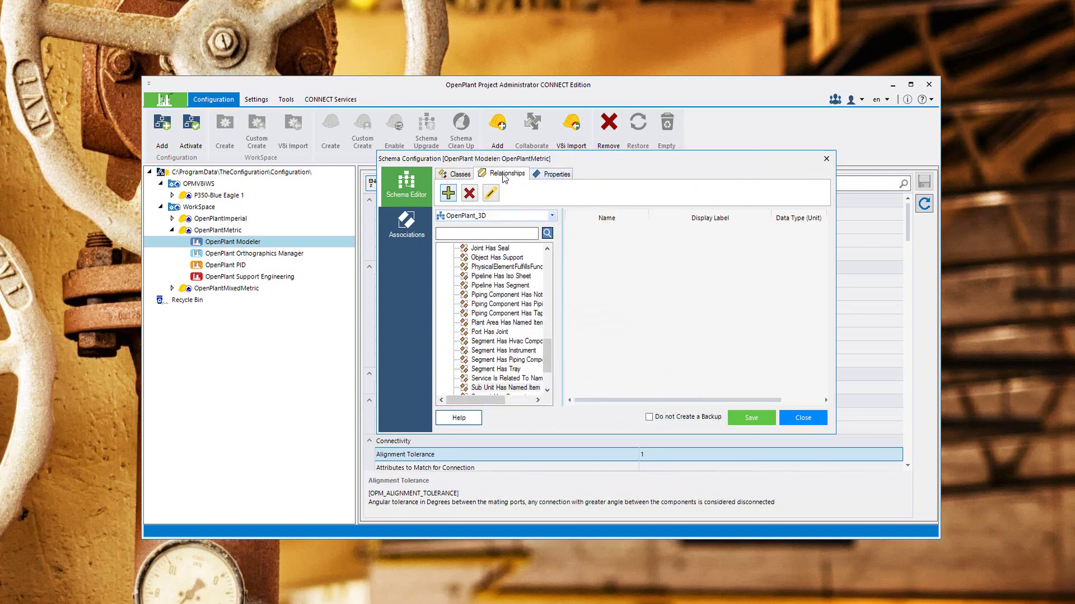
In Associations, nest Sub Unit under Unit using the Unit Has Sub Unit relationship
{"action": "left_click", "coordinate": [408, 227]}
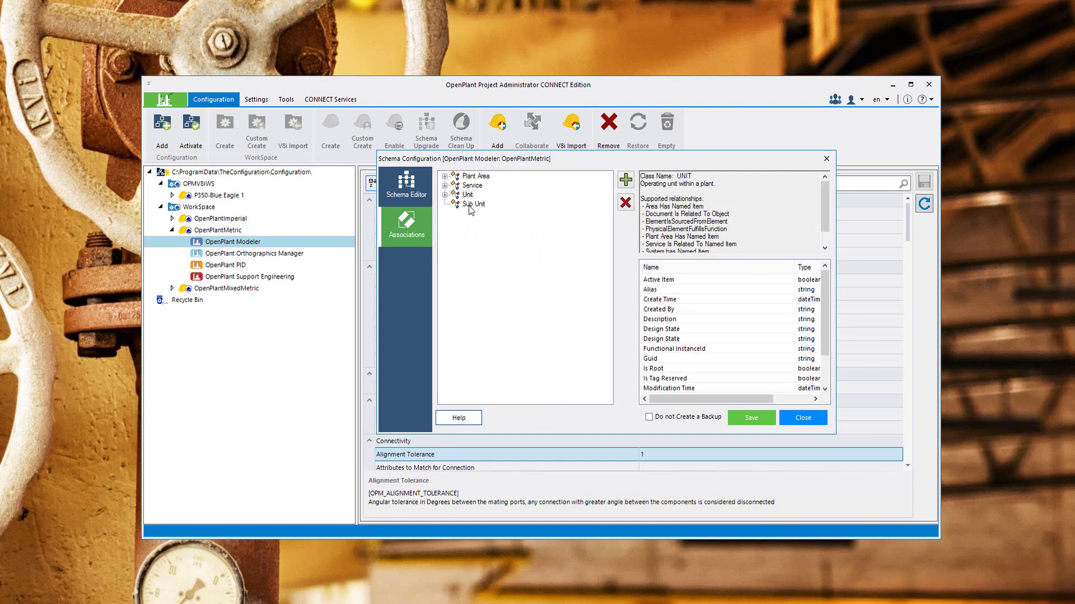
{"action": "left_click", "coordinate": [444, 194]}
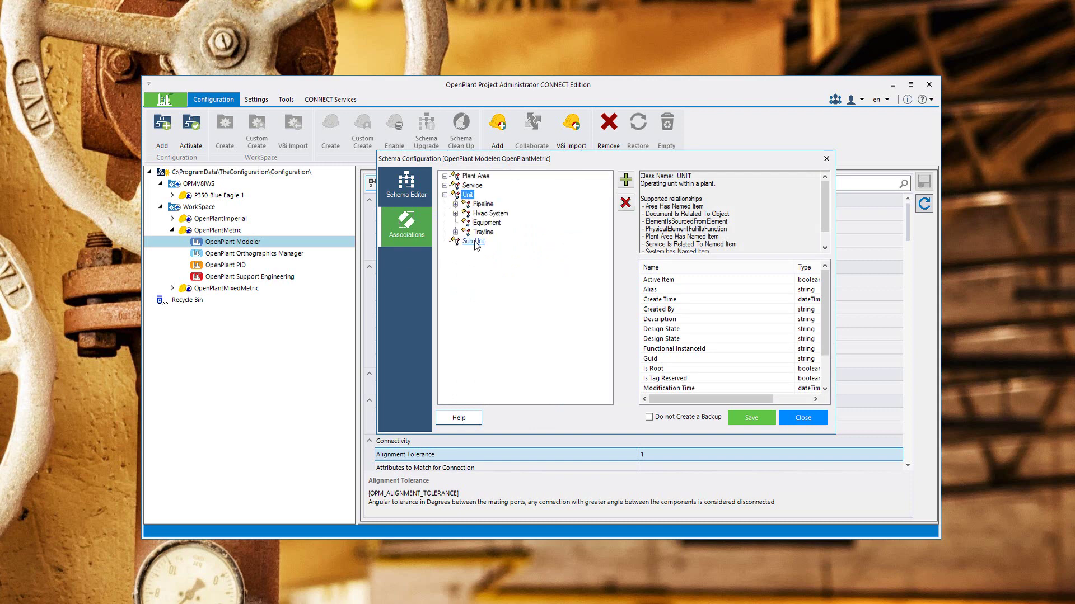
{"action": "left_click_drag", "start_coordinate": [470, 200], "coordinate": [471, 200]}
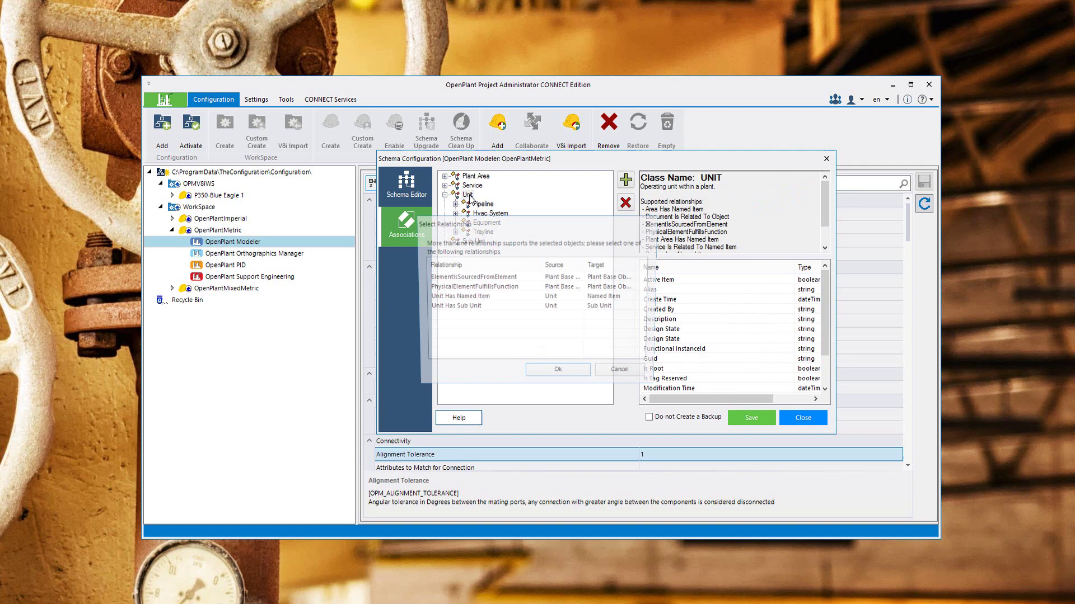
{"action": "left_click", "coordinate": [469, 312]}
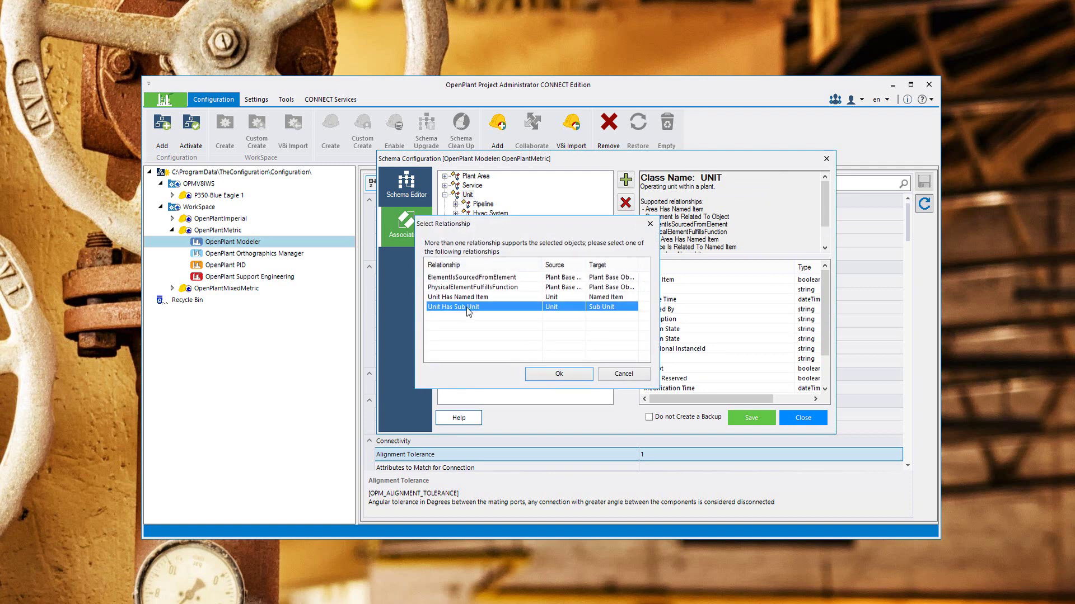
{"action": "left_click", "coordinate": [559, 374]}
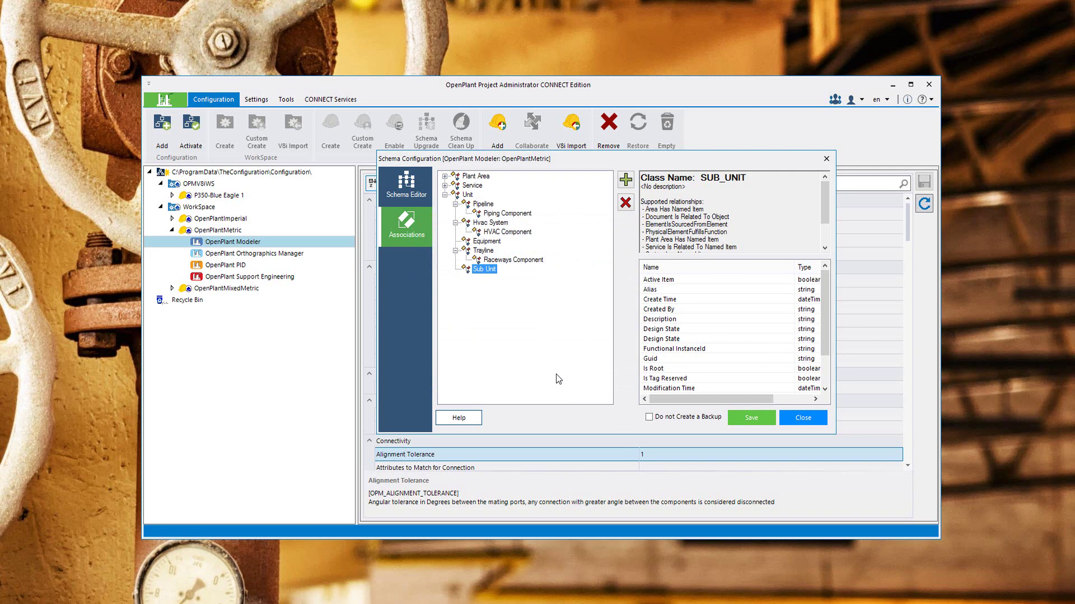
Move Pipeline, Hvac System, Equipment and Trayline under Sub Unit via Sub Unit Has Named Item
{"action": "left_click", "coordinate": [496, 213]}
{"action": "left_click", "coordinate": [495, 270]}
{"action": "left_click_drag", "start_coordinate": [496, 274], "coordinate": [495, 272]}
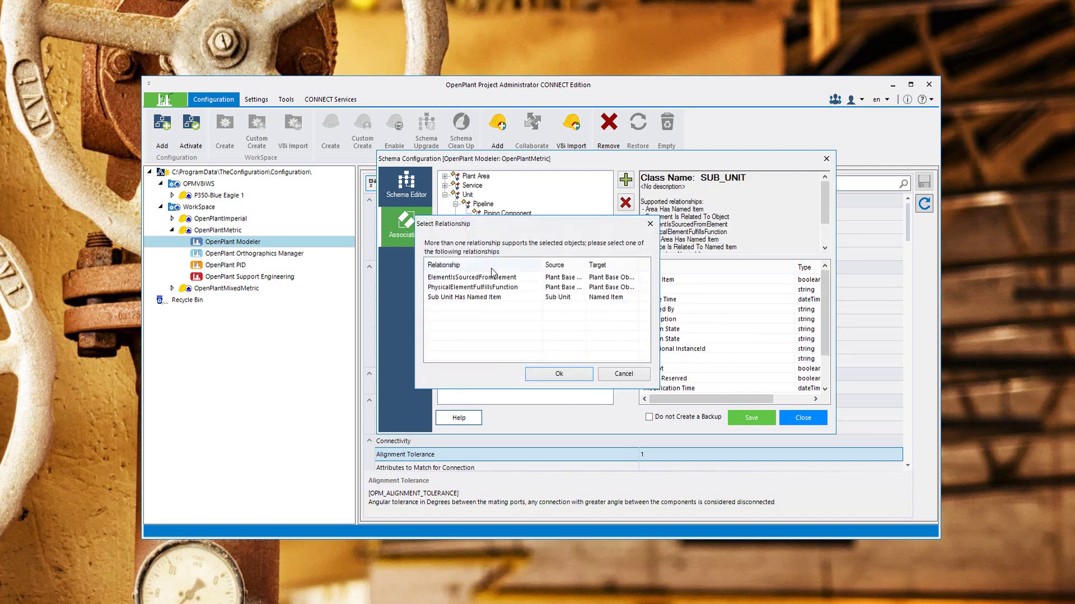
{"action": "double_click", "coordinate": [474, 298]}
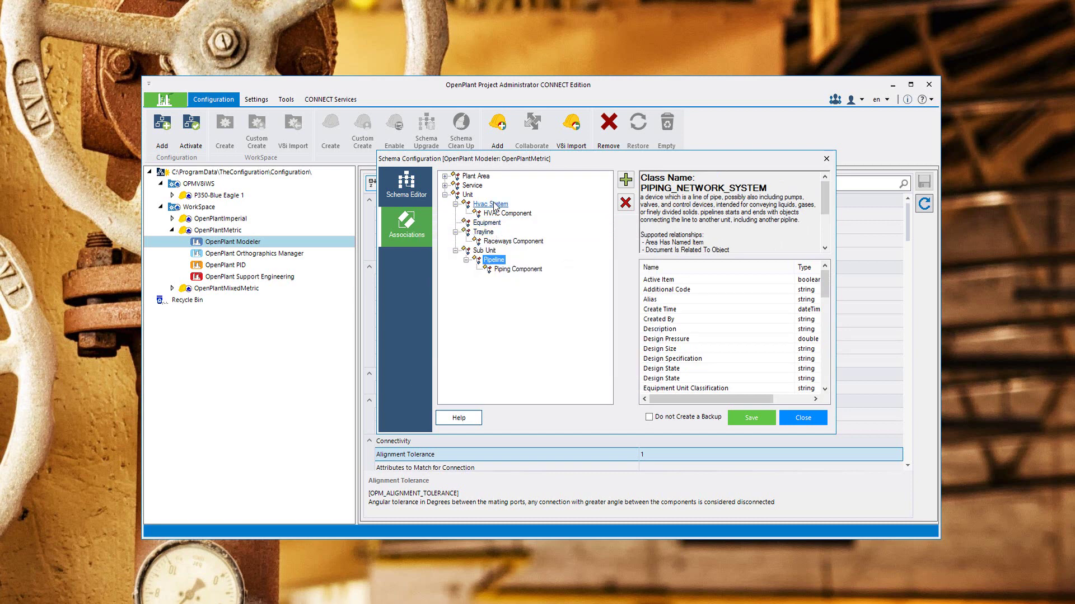
{"action": "left_click_drag", "start_coordinate": [509, 241], "coordinate": [485, 250]}
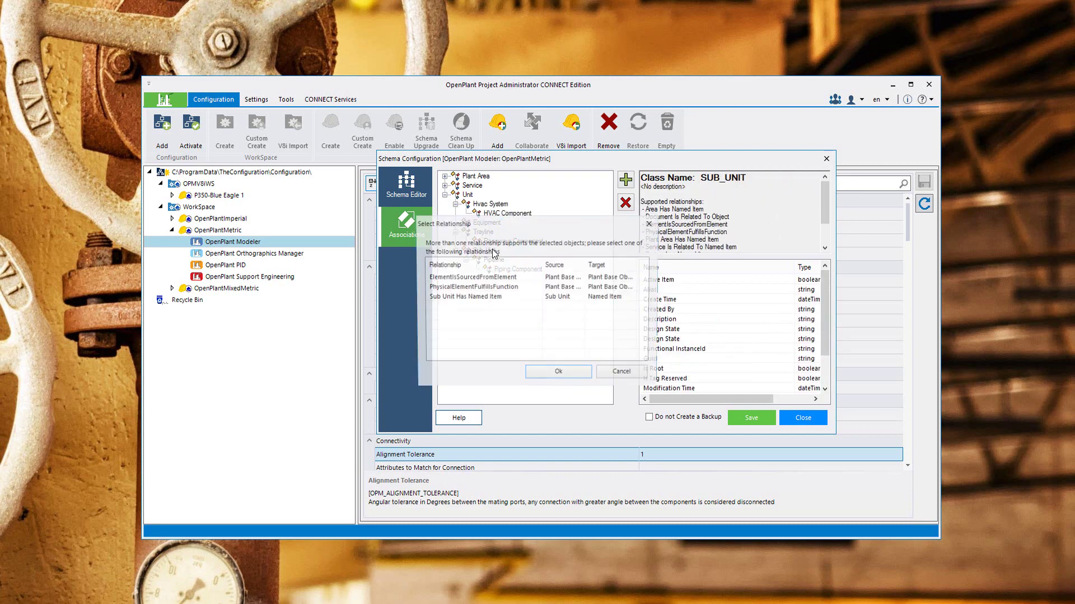
{"action": "double_click", "coordinate": [473, 298]}
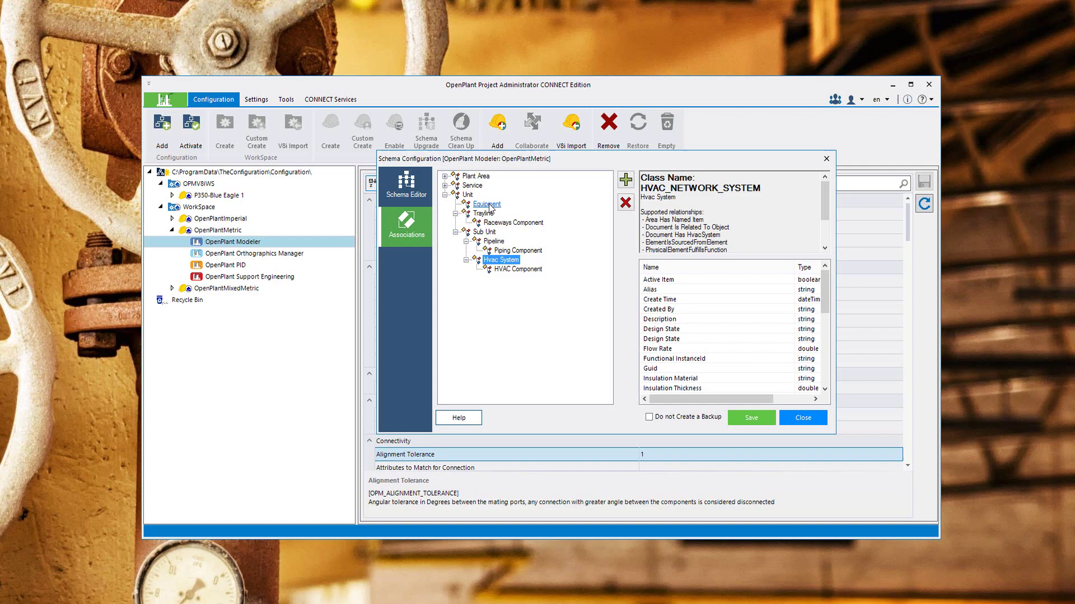
{"action": "mouse_move", "coordinate": [484, 232]}
{"action": "left_mouse_down"}
{"action": "mouse_move", "coordinate": [504, 259]}
{"action": "mouse_move", "coordinate": [490, 233]}
{"action": "left_mouse_up"}
{"action": "left_click", "coordinate": [468, 297]}
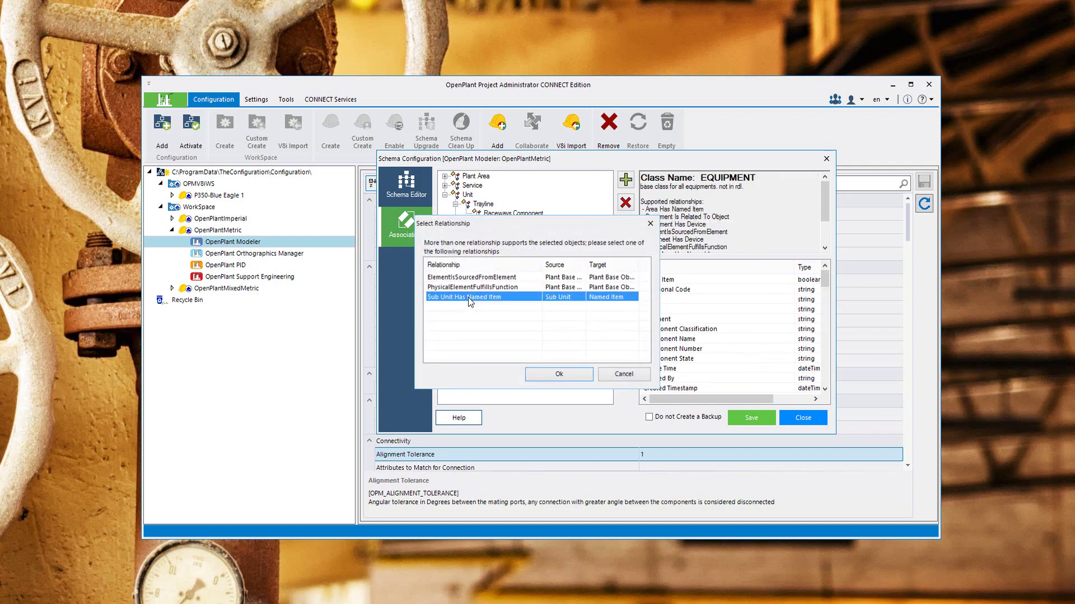
{"action": "double_click", "coordinate": [468, 297]}
{"action": "left_click", "coordinate": [484, 224]}
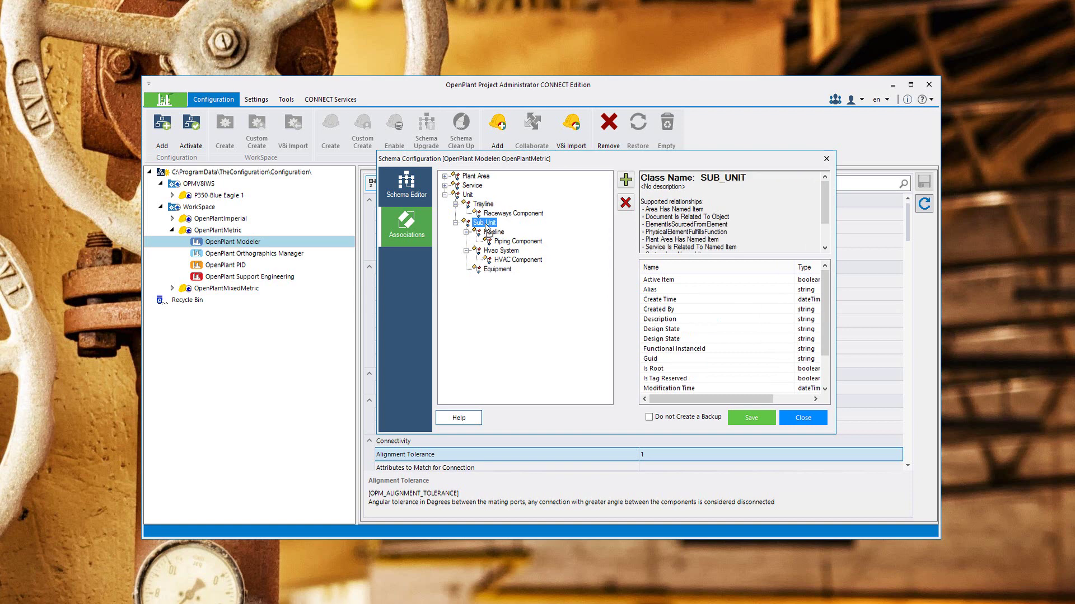
{"action": "left_click_drag", "start_coordinate": [486, 225], "coordinate": [484, 224]}
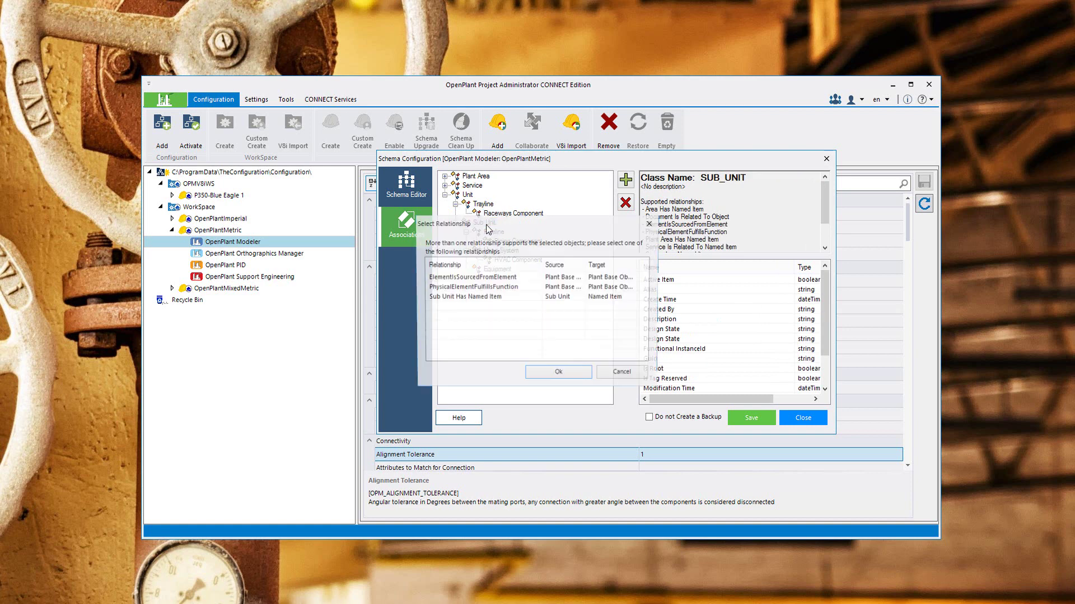
{"action": "left_click", "coordinate": [453, 298]}
{"action": "double_click", "coordinate": [453, 298]}
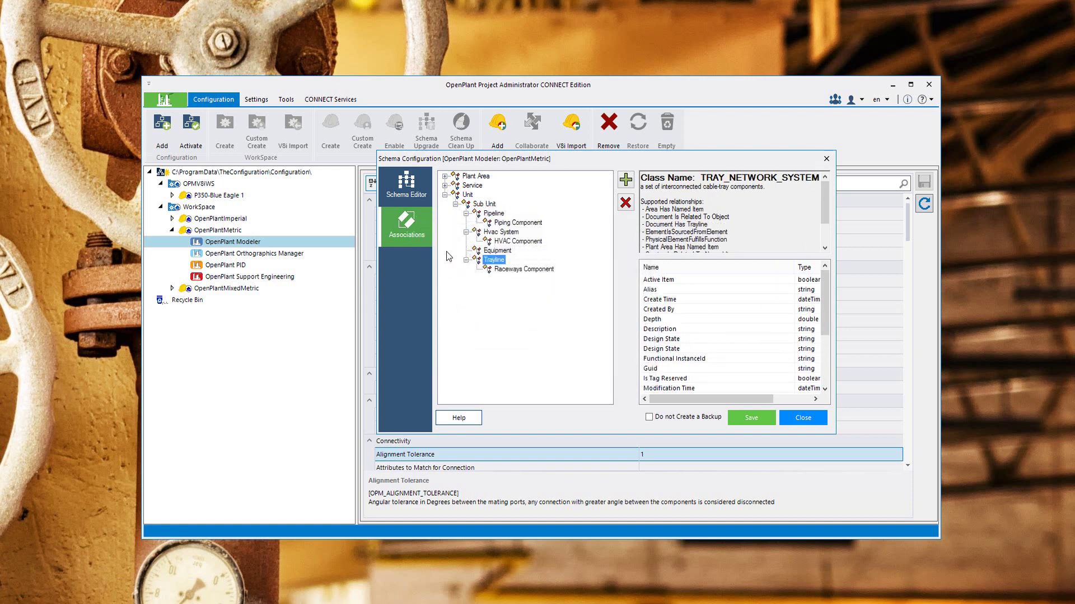
Check Sub Unit's four children and save the association changes
{"action": "left_click", "coordinate": [455, 205]}
{"action": "left_click", "coordinate": [455, 204]}
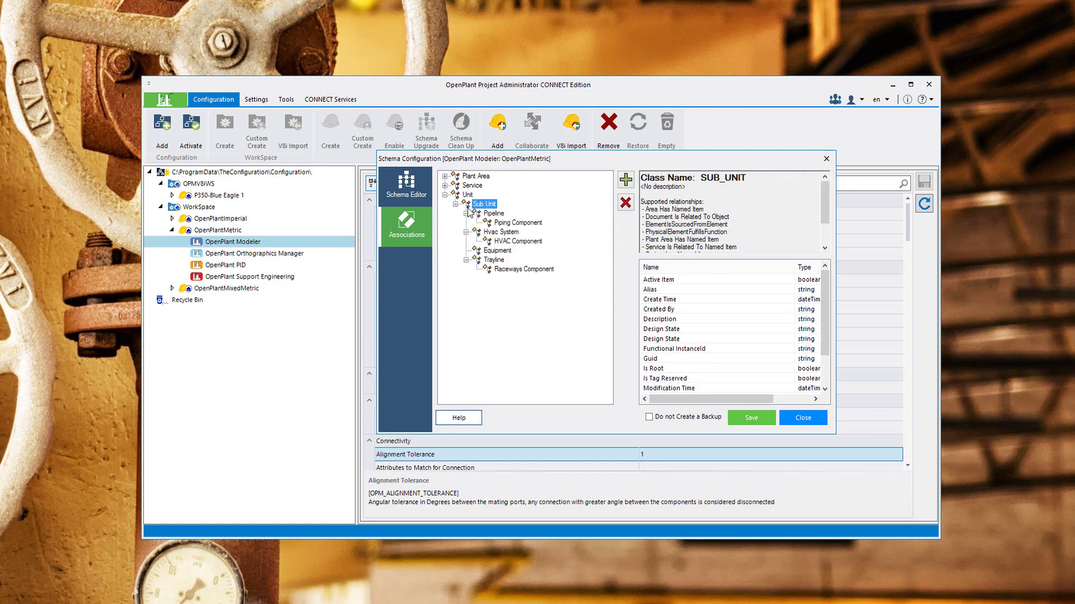
{"action": "left_click", "coordinate": [754, 418]}
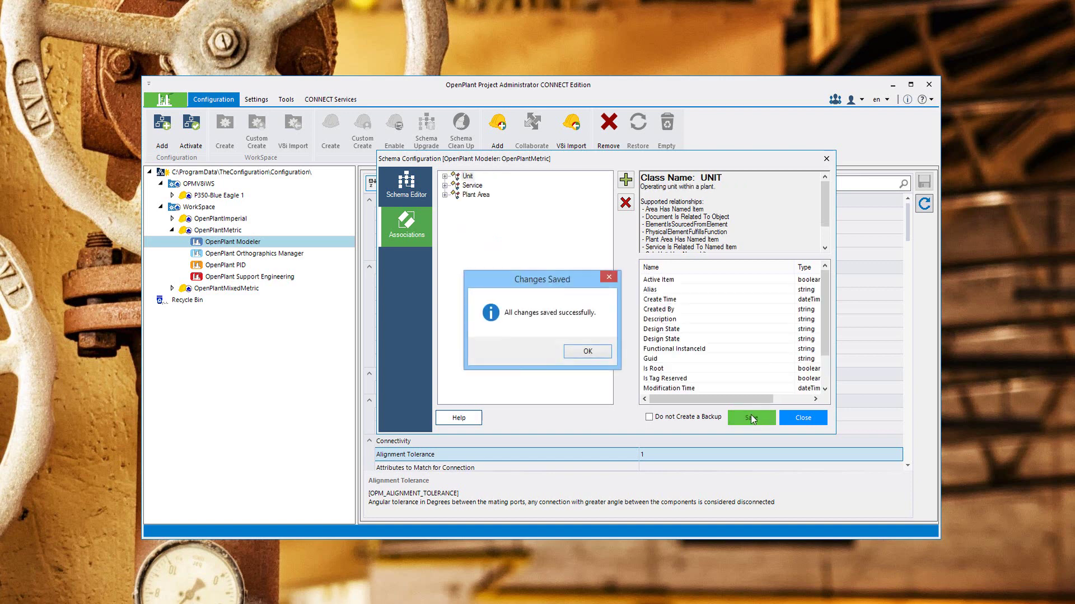
{"action": "left_click", "coordinate": [589, 352]}
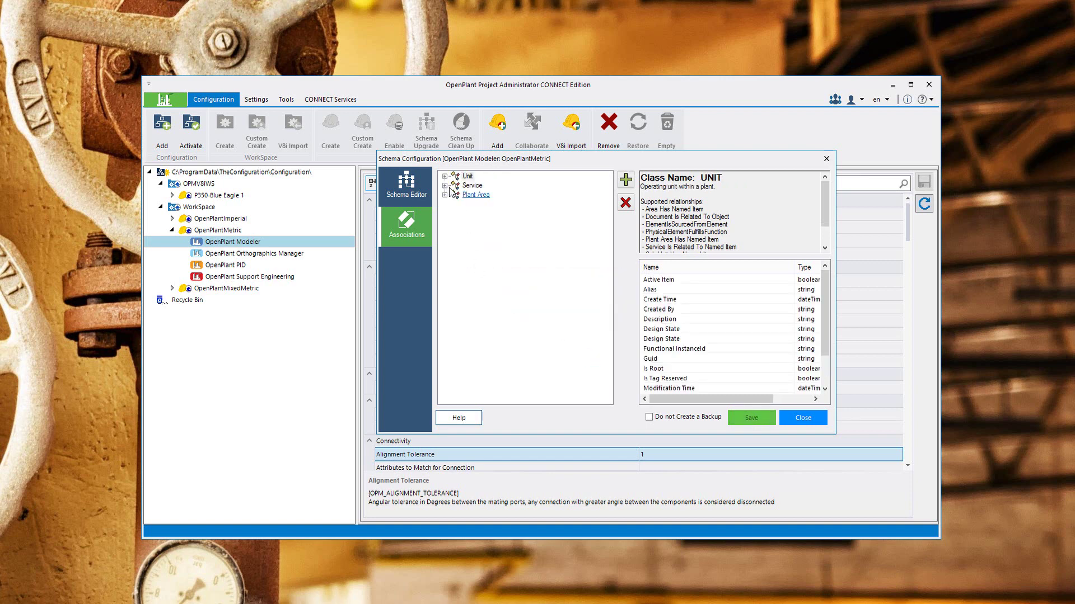
Close schema configuration and view Piping Network System's Unit Name expression in the Tag Editor
{"action": "left_click", "coordinate": [445, 177]}
{"action": "left_click", "coordinate": [799, 417]}
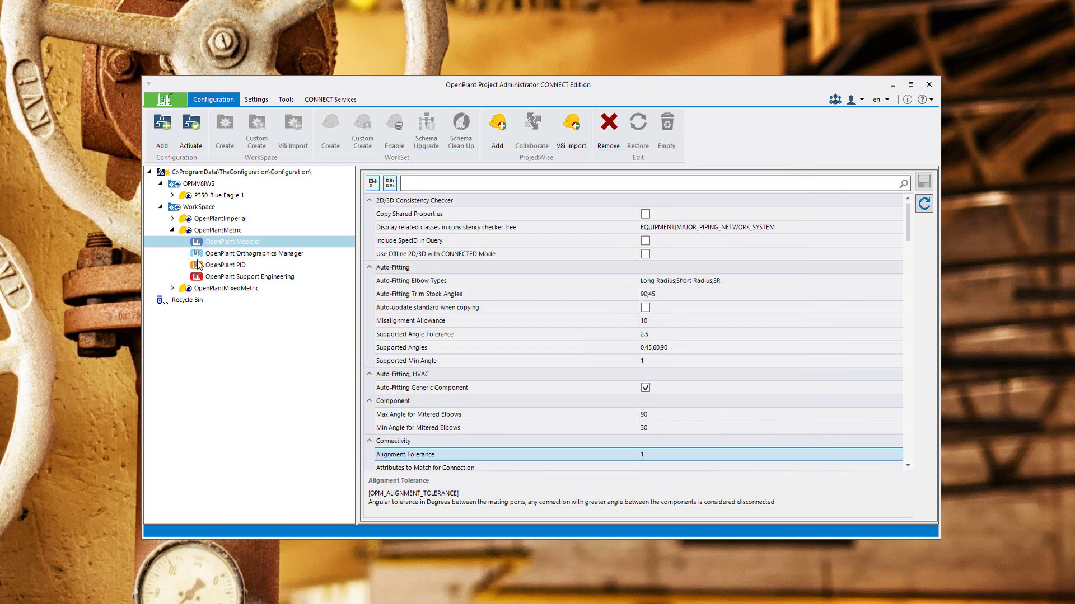
{"action": "left_click", "coordinate": [259, 101]}
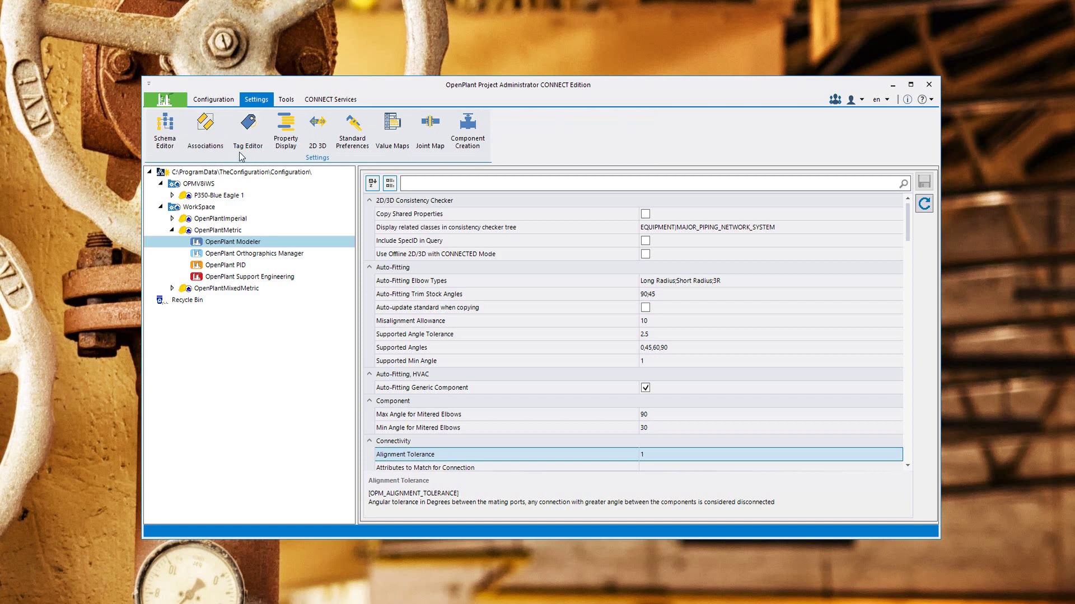
{"action": "left_click", "coordinate": [251, 136]}
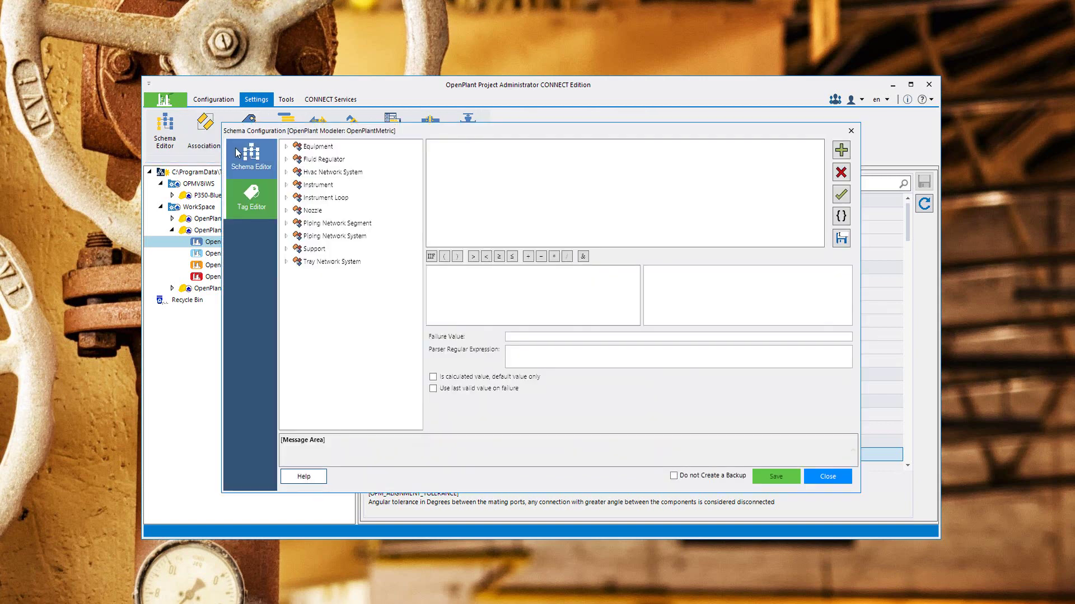
{"action": "double_click", "coordinate": [331, 236]}
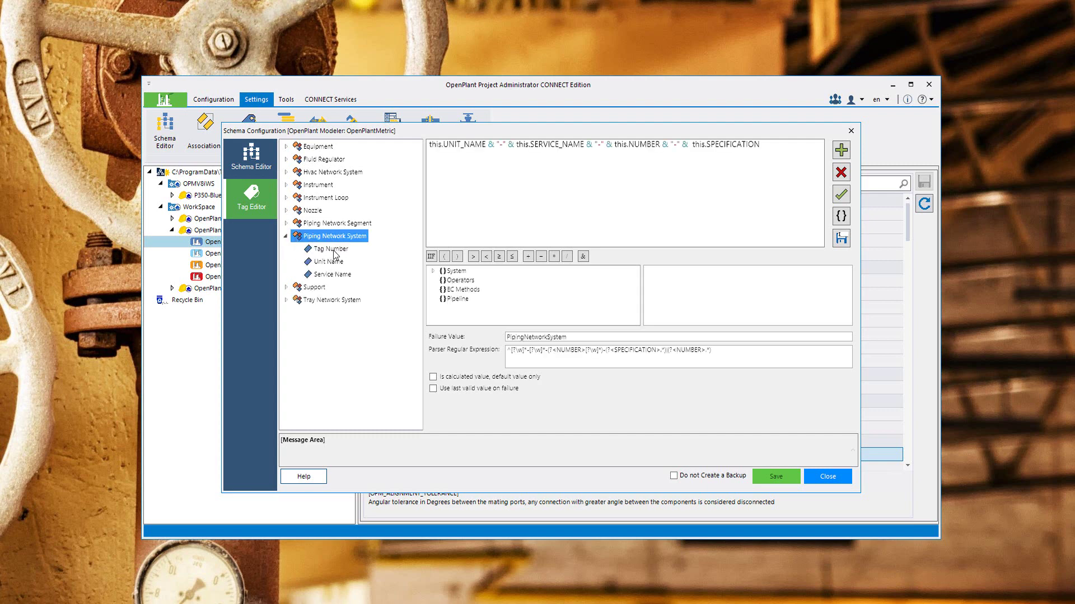
{"action": "left_click", "coordinate": [334, 250]}
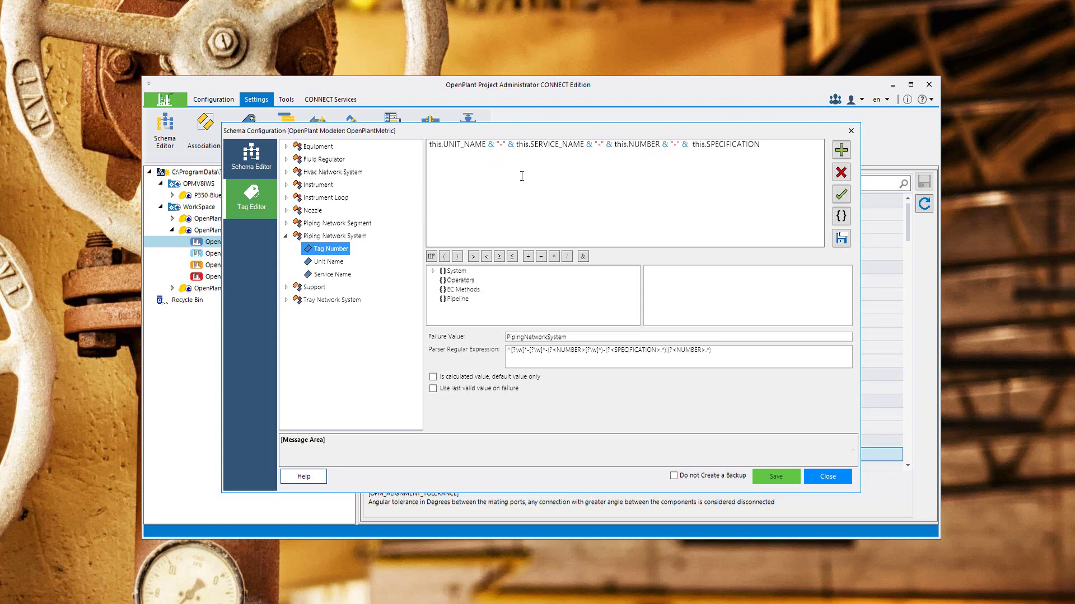
{"action": "left_click", "coordinate": [337, 262]}
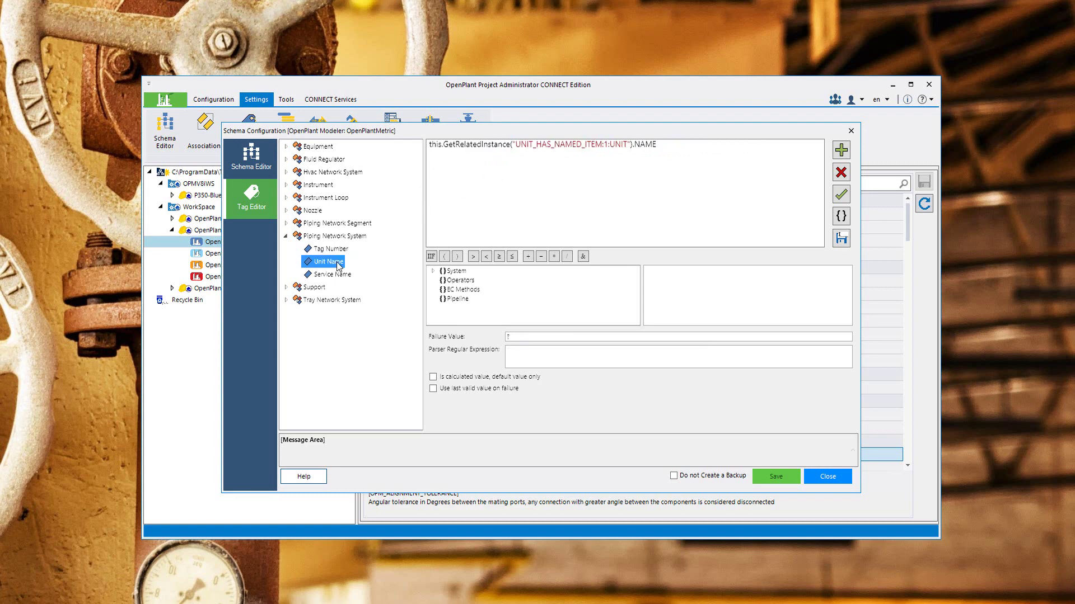
Change the expression to SUB_UNIT_HAS_NAMED_ITEM:1:SUB_UNIT, validate it, and save
{"action": "left_click", "coordinate": [517, 144]}
{"action": "type", "text": "SUB_"}
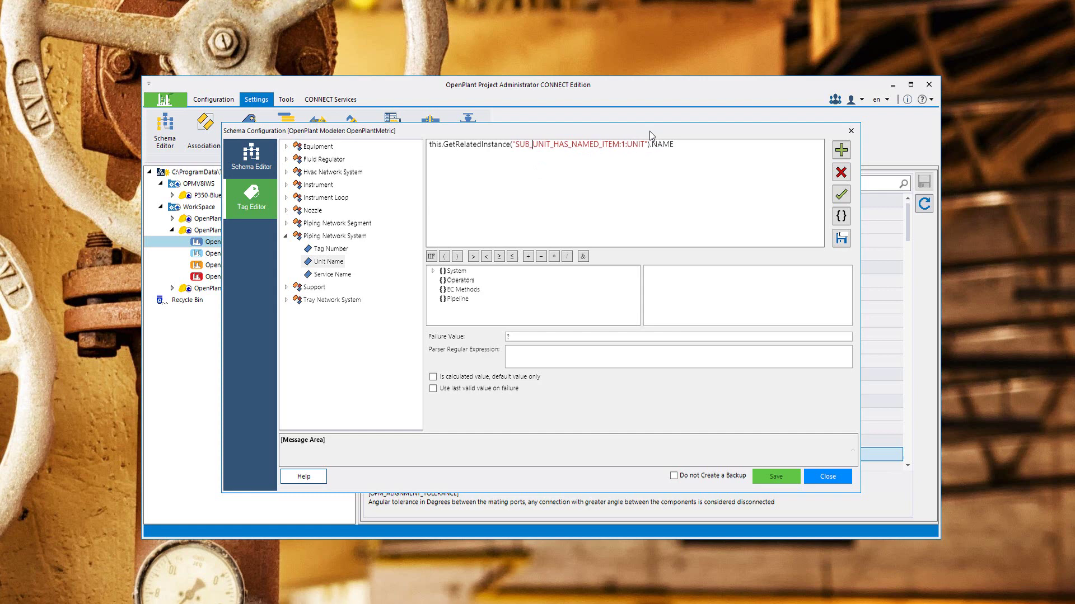
{"action": "type", "text": "SUB_"}
{"action": "left_click", "coordinate": [841, 195]}
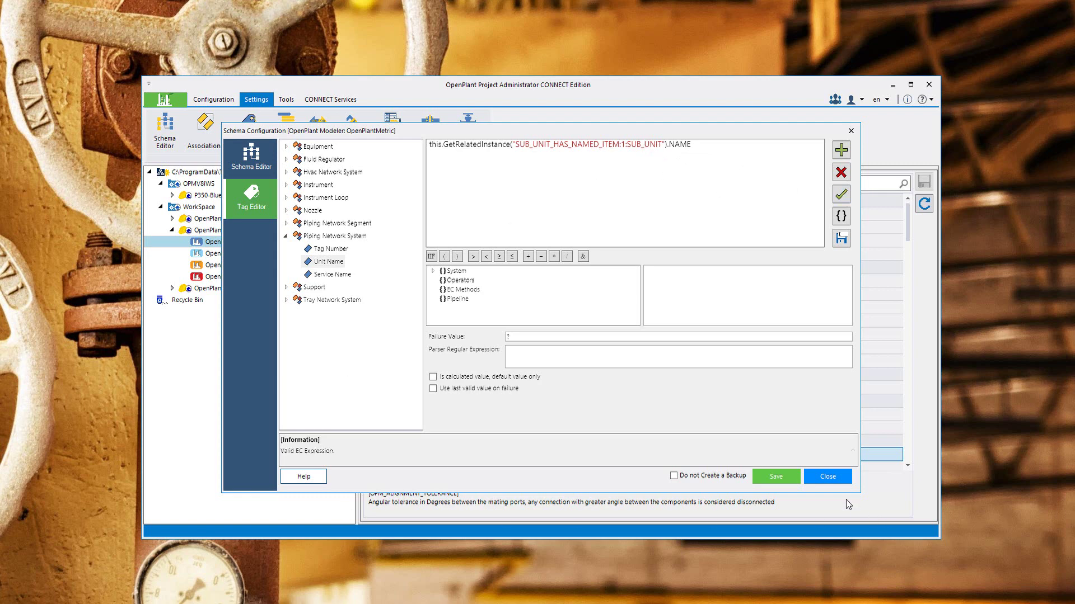
{"action": "left_click", "coordinate": [787, 478]}
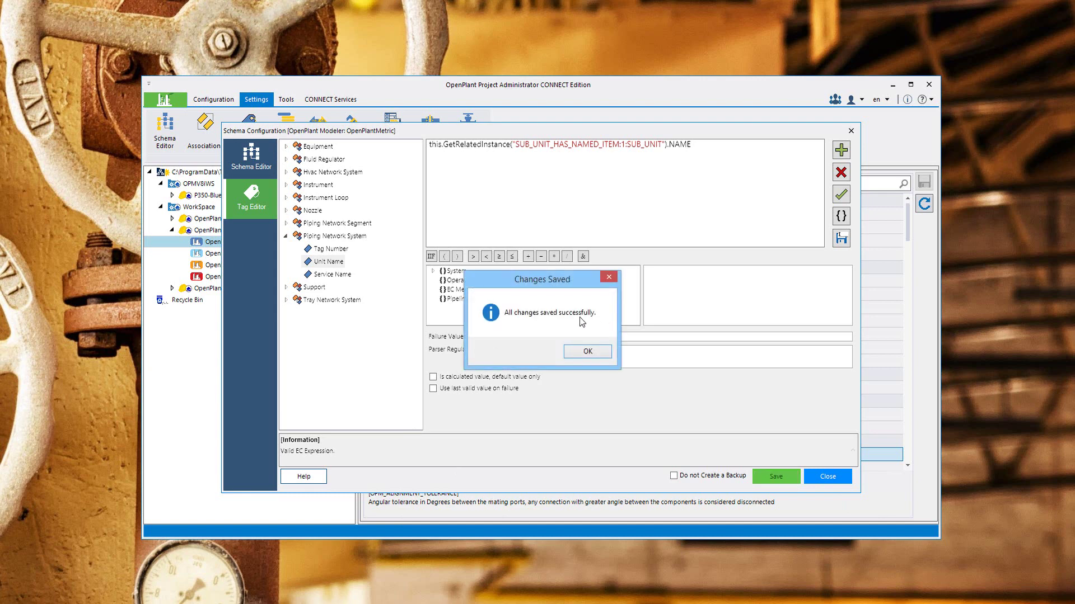
{"action": "left_click", "coordinate": [587, 352]}
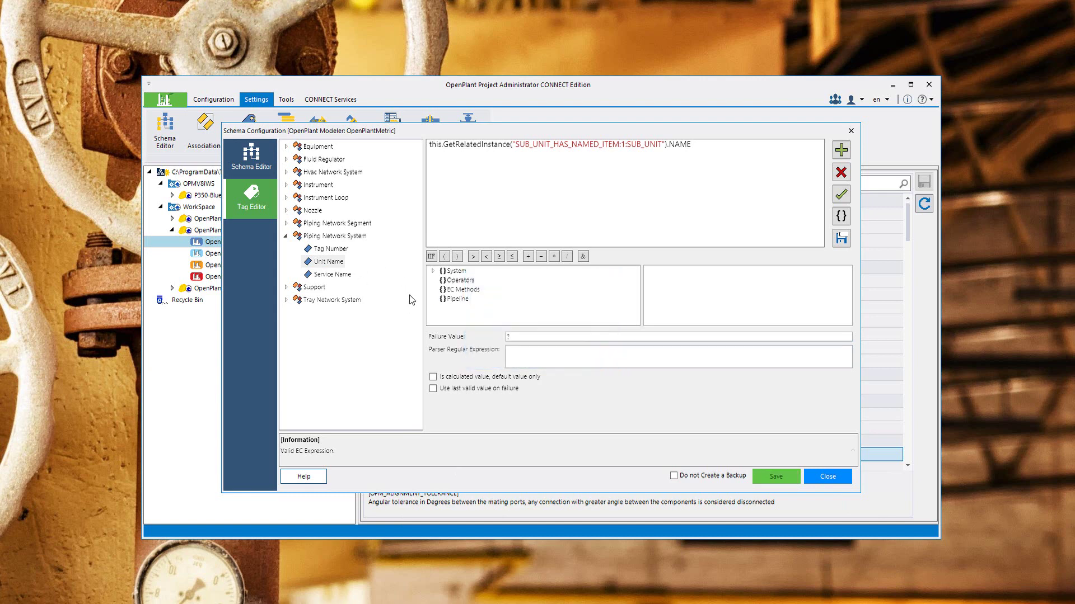
Close Schema Configuration and Project Administrator, then maximize OpenPlant Modeler showing test_1.dgn
{"action": "left_click", "coordinate": [839, 478]}
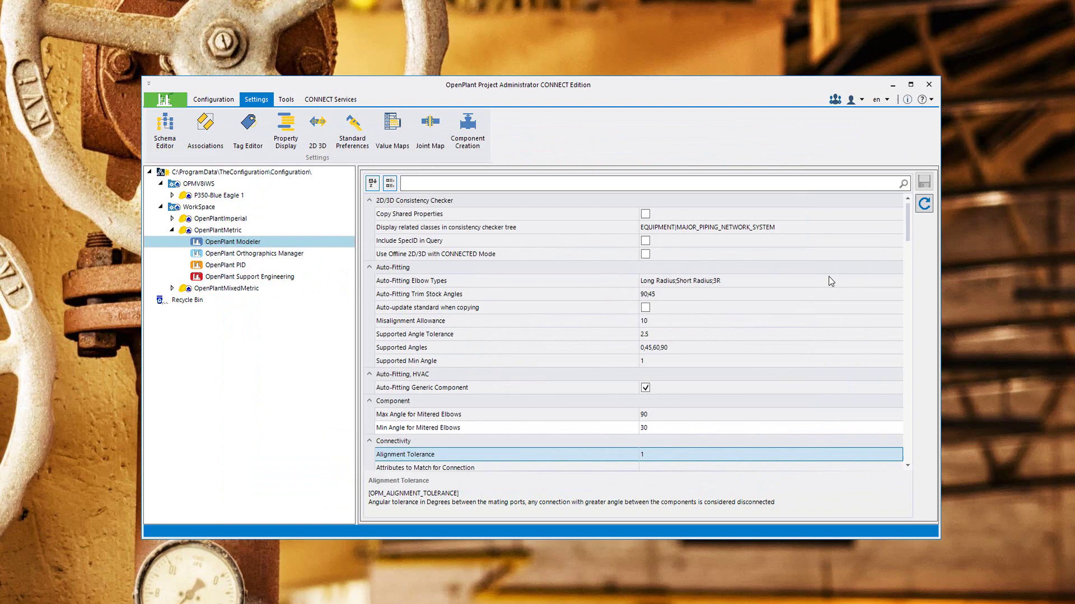
{"action": "left_click", "coordinate": [929, 89]}
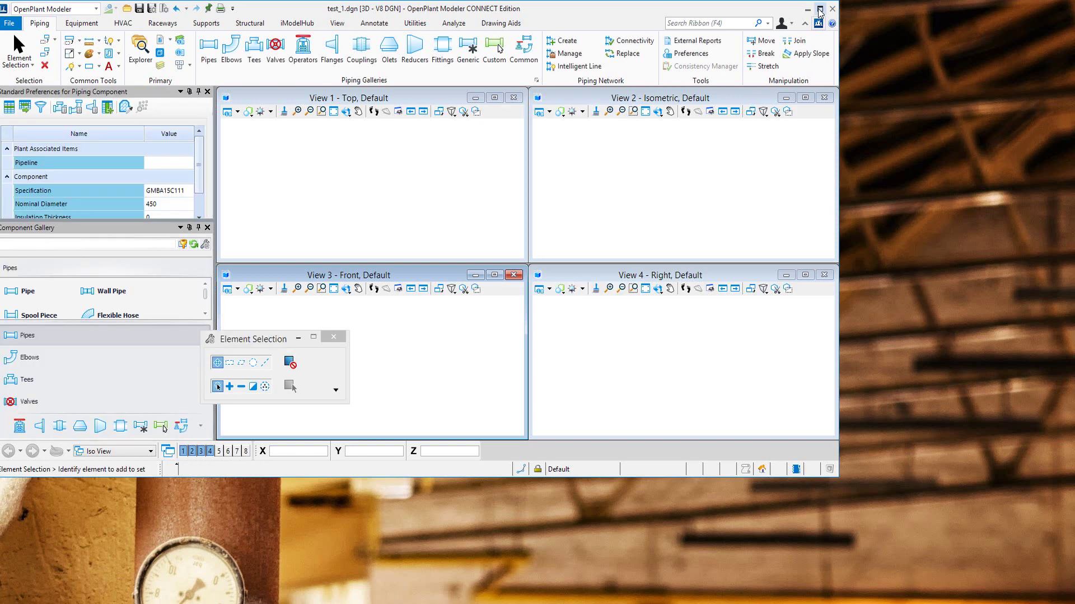
{"action": "left_click", "coordinate": [819, 9]}
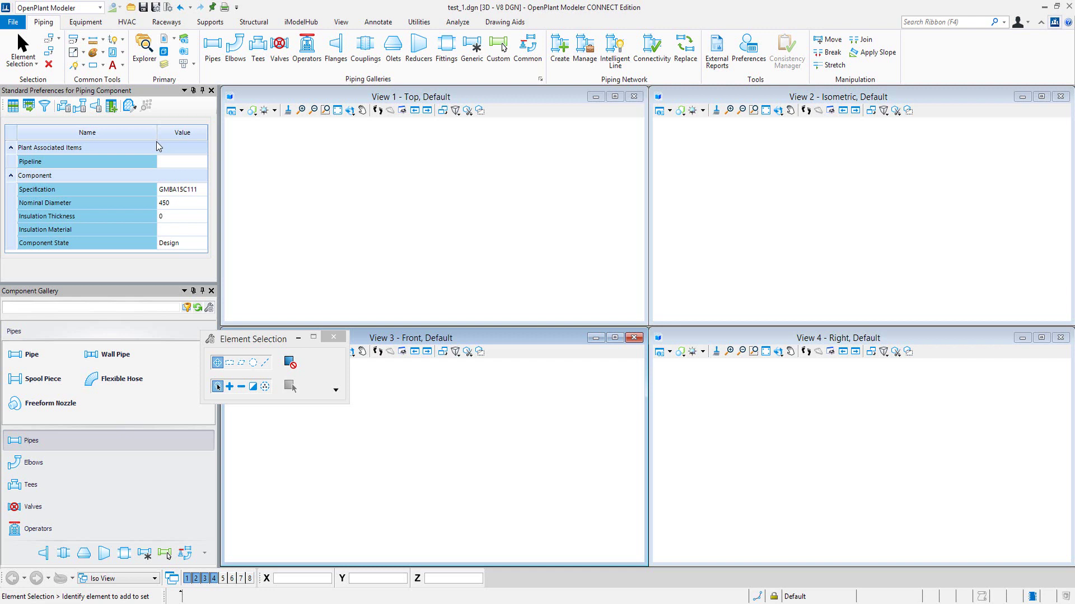
Start creating a new pipeline from the Pipeline preference list
{"action": "left_click_drag", "start_coordinate": [121, 133], "coordinate": [114, 133]}
{"action": "left_click", "coordinate": [168, 161]}
{"action": "left_click", "coordinate": [200, 161]}
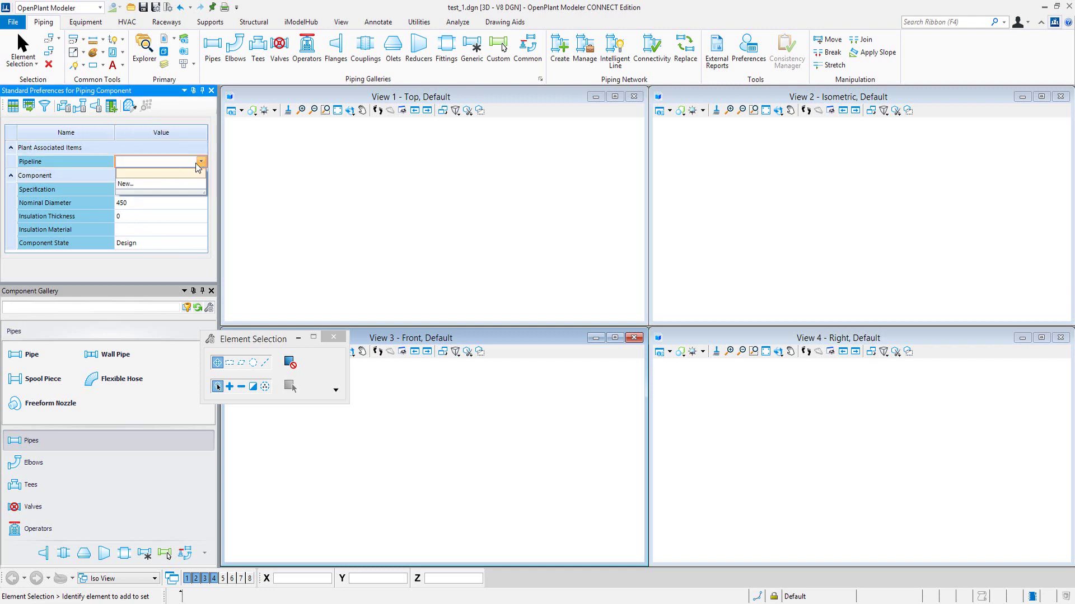
{"action": "left_click", "coordinate": [163, 185]}
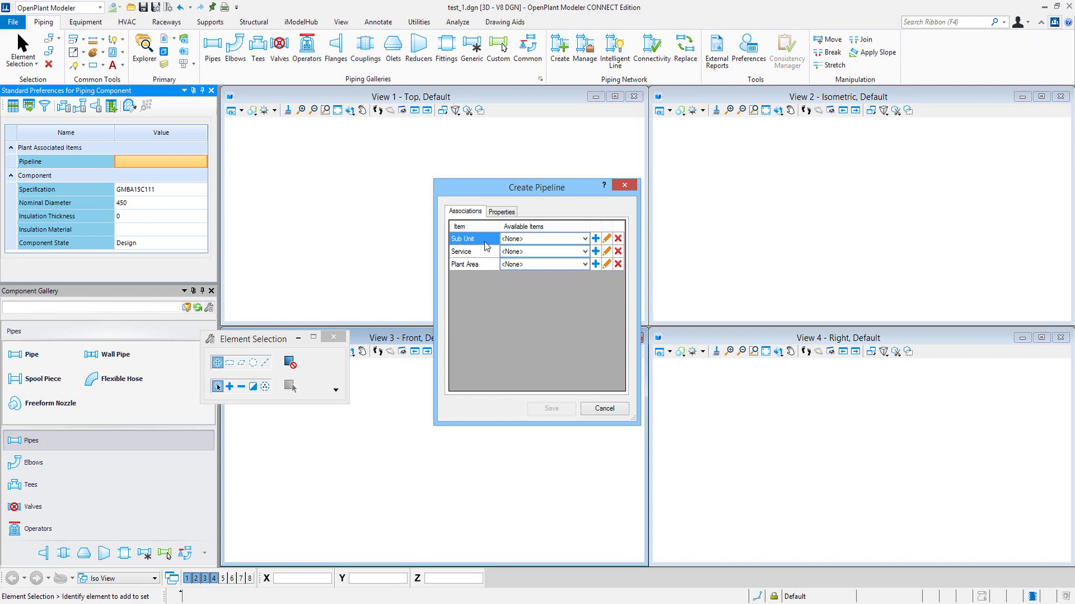
Create and save unit U and sub unit SU for the pipeline
{"action": "left_click", "coordinate": [595, 239]}
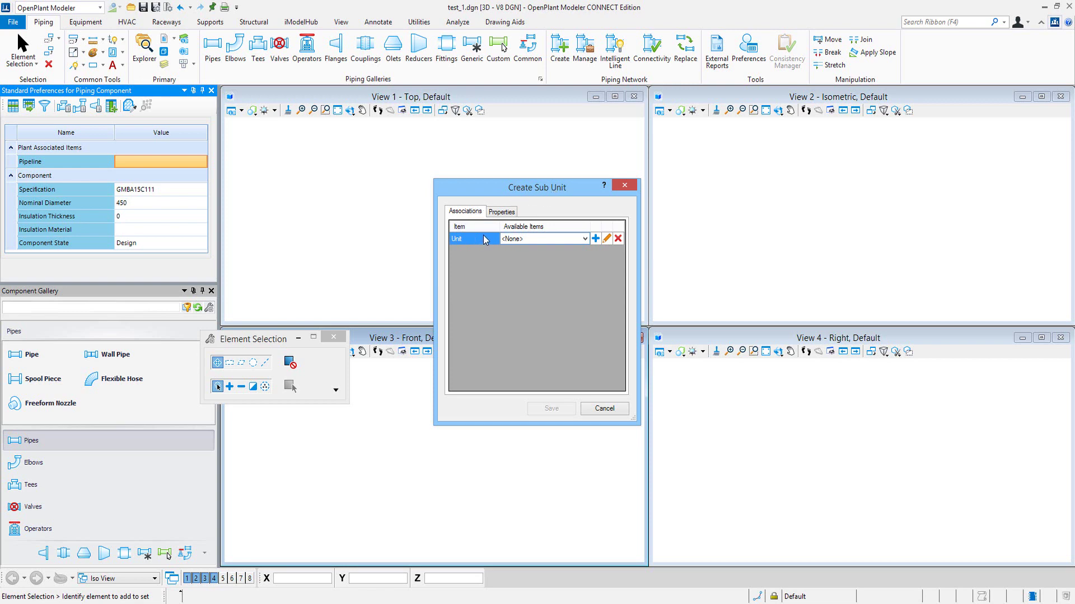
{"action": "left_click", "coordinate": [595, 239]}
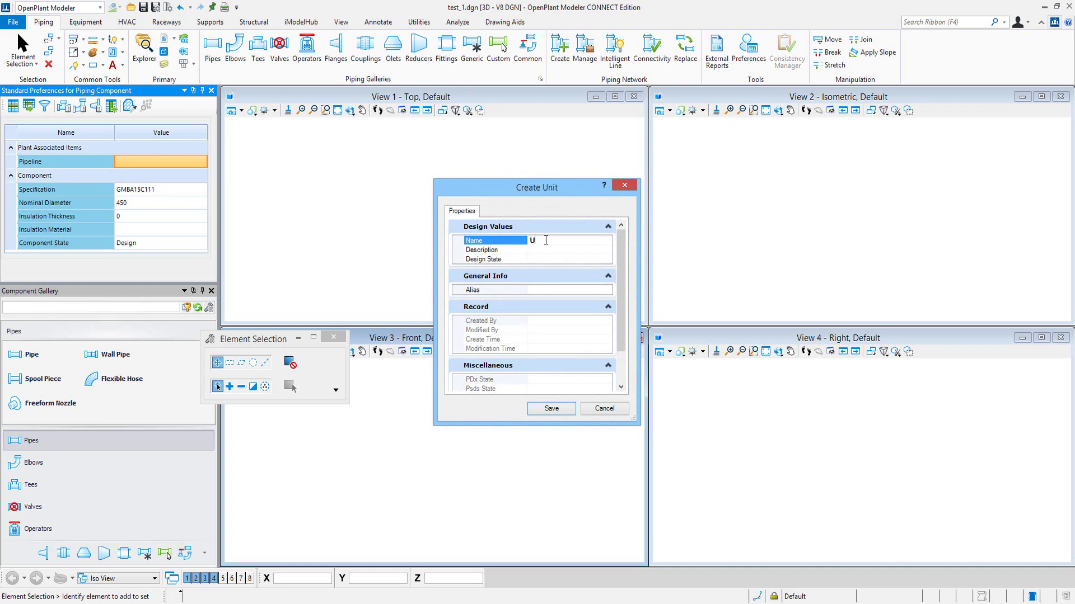
{"action": "type", "text": "U"}
{"action": "left_click", "coordinate": [551, 409]}
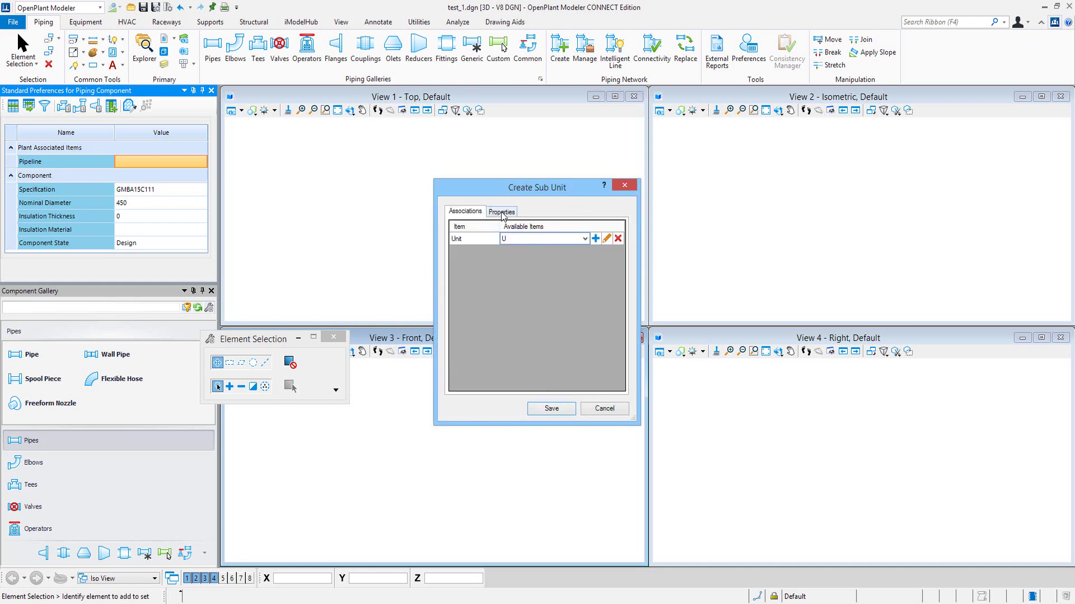
{"action": "left_click", "coordinate": [501, 213]}
{"action": "left_click", "coordinate": [546, 252]}
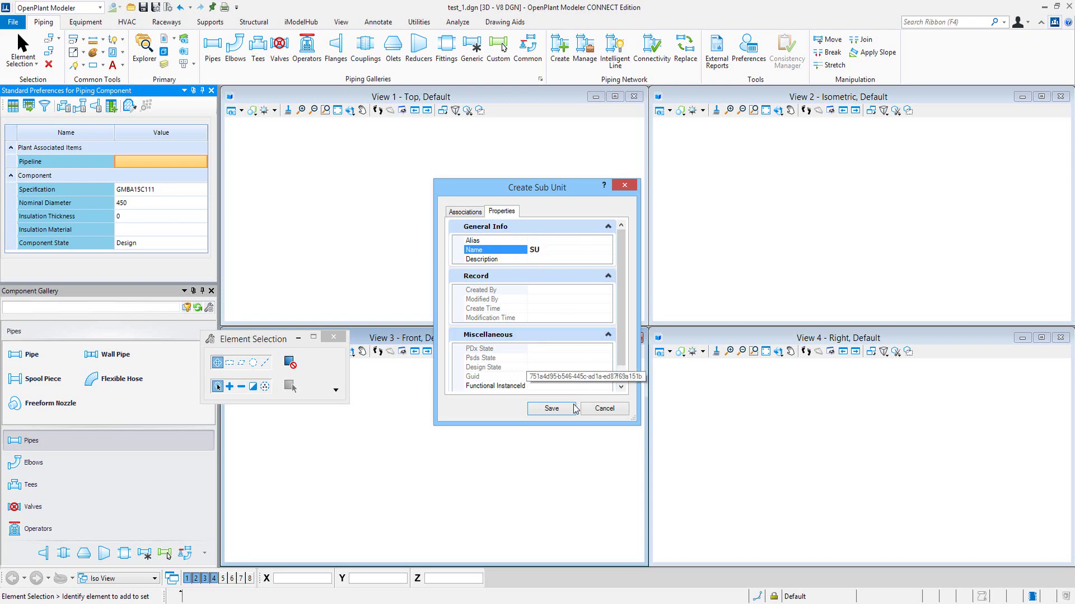
{"action": "left_click", "coordinate": [560, 412]}
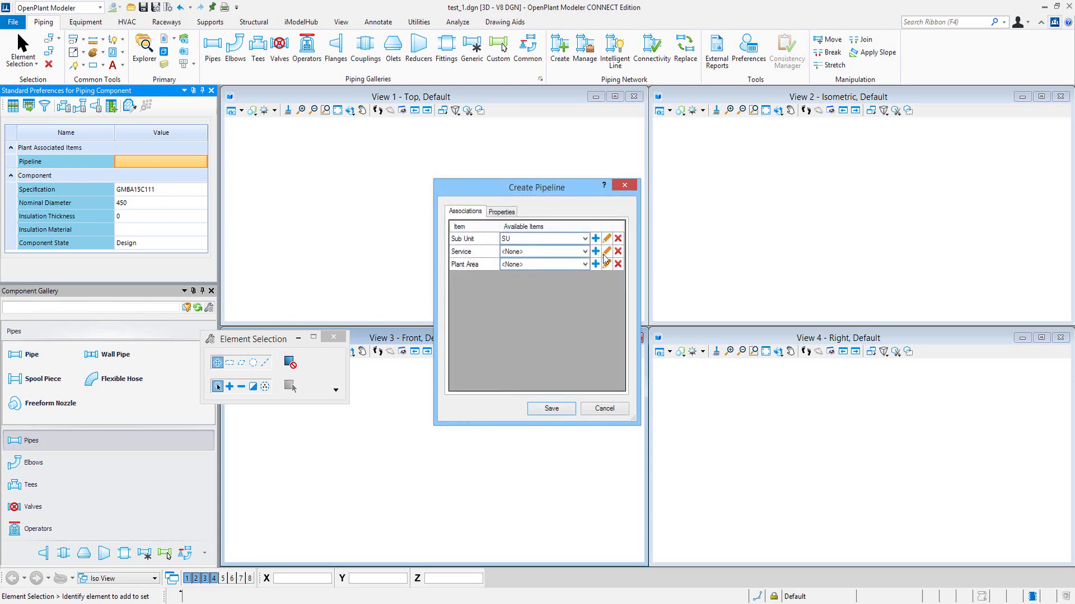
Create and save service S and plant area PA for the pipeline
{"action": "left_click", "coordinate": [595, 253]}
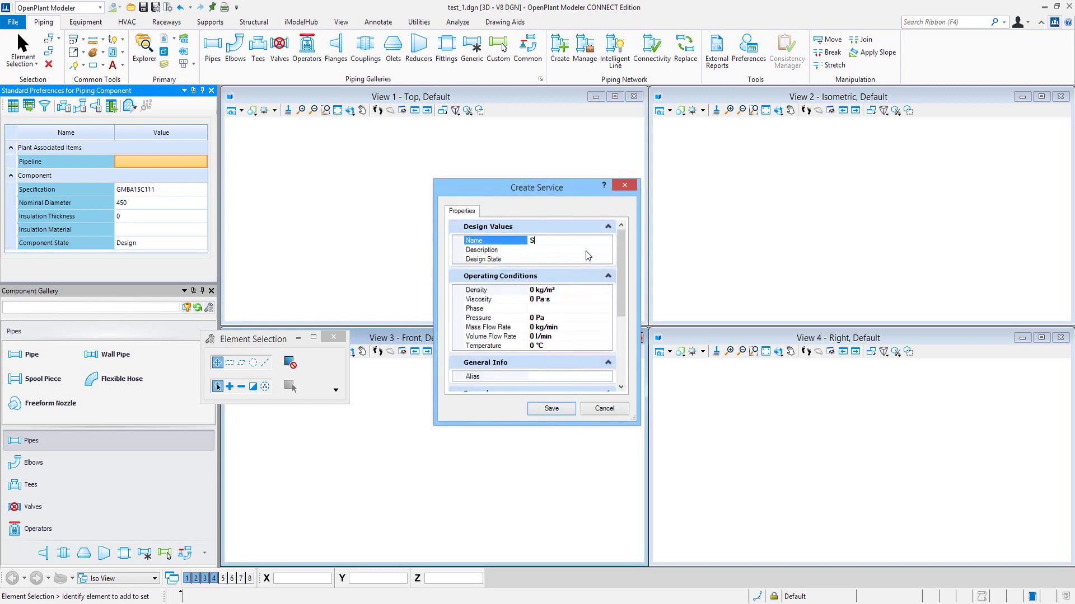
{"action": "key", "text": "Return"}
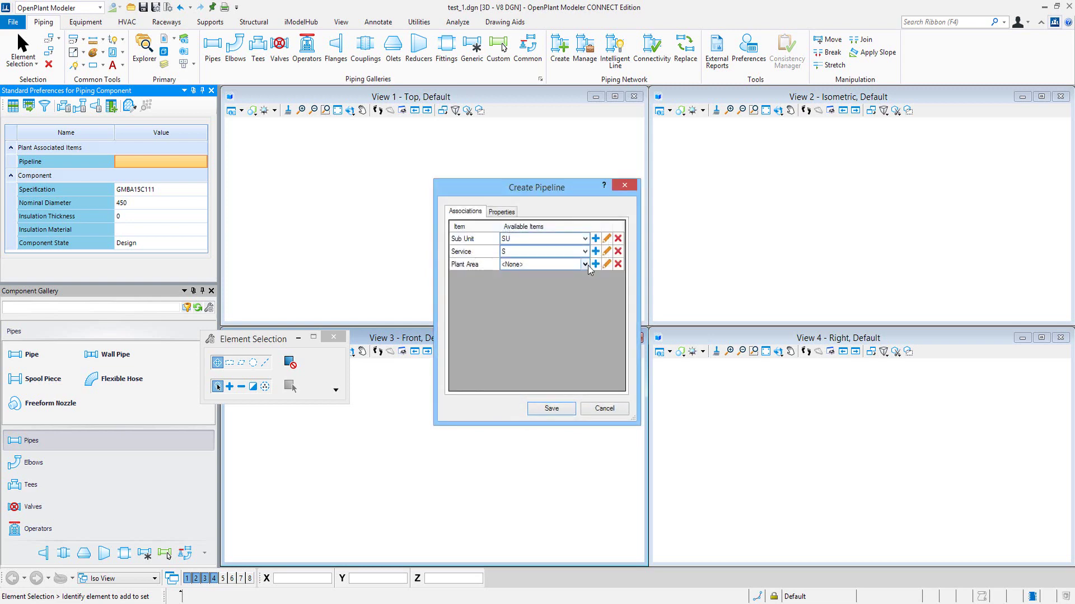
{"action": "left_click", "coordinate": [595, 265]}
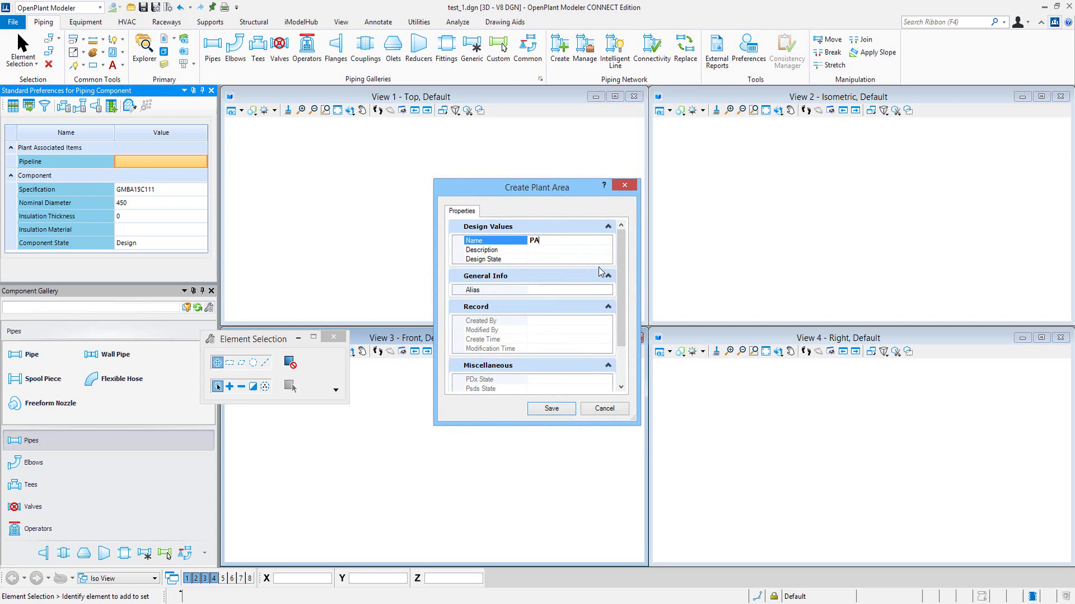
{"action": "key", "text": "Return"}
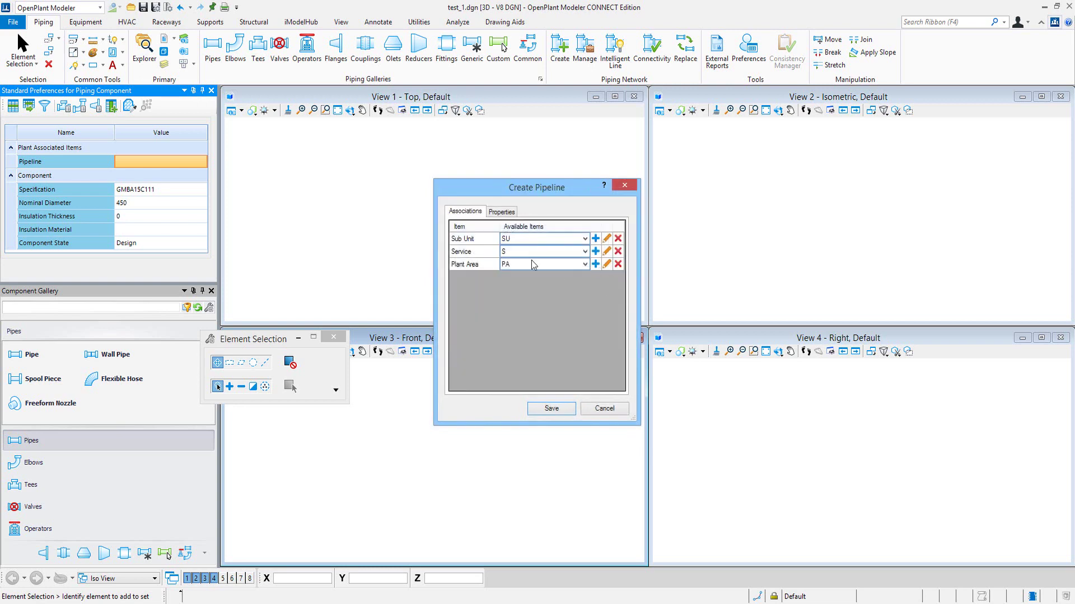
Enter Number 100 and save pipeline SU-S-100-GMBA15C111
{"action": "left_click", "coordinate": [496, 215]}
{"action": "left_click", "coordinate": [553, 287]}
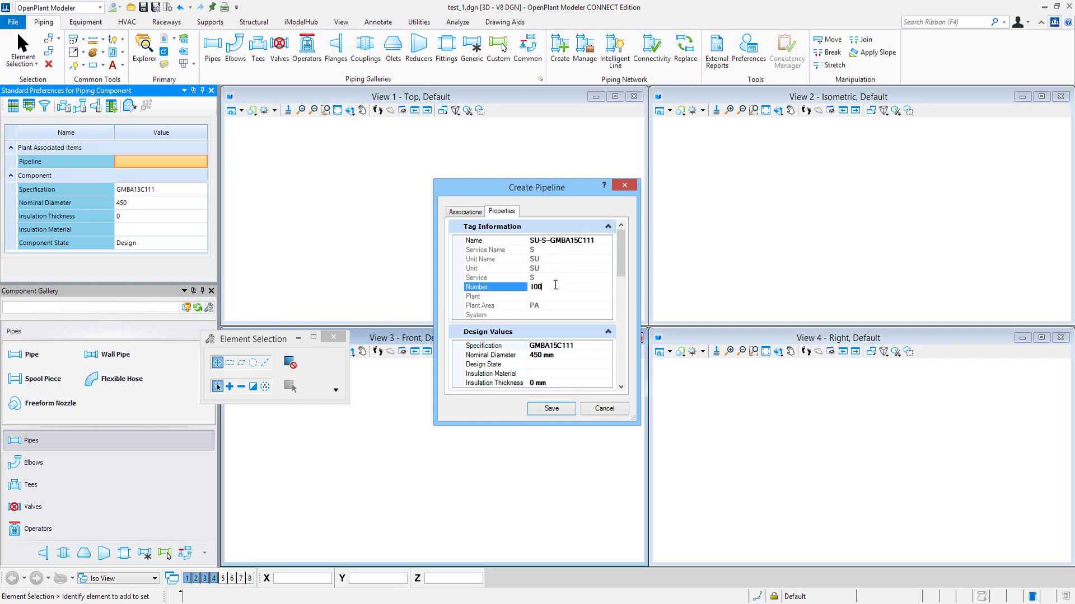
{"action": "key", "text": "Tab"}
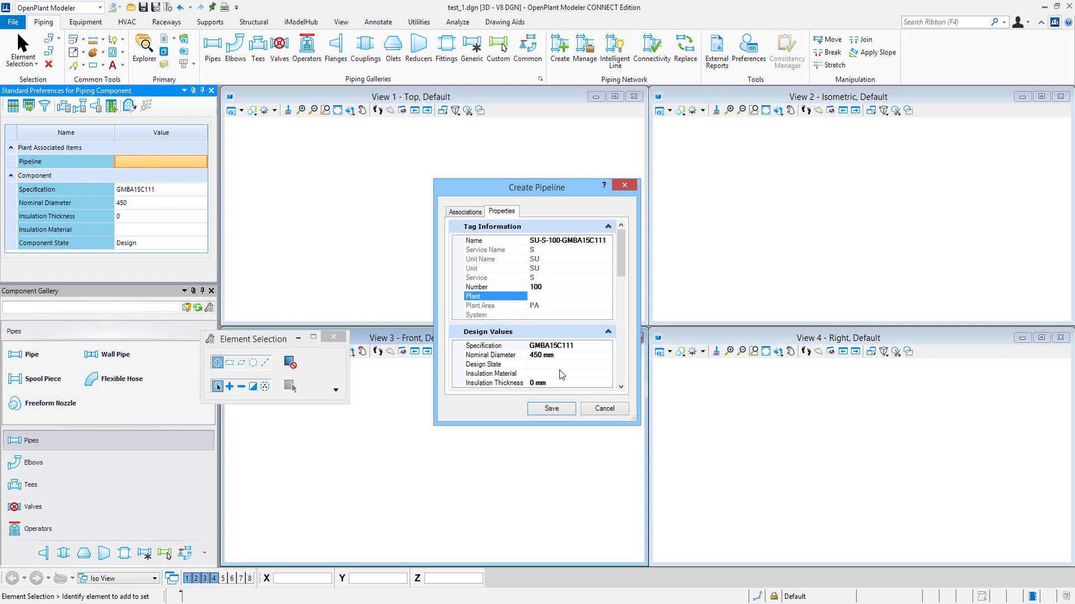
{"action": "left_click", "coordinate": [556, 410]}
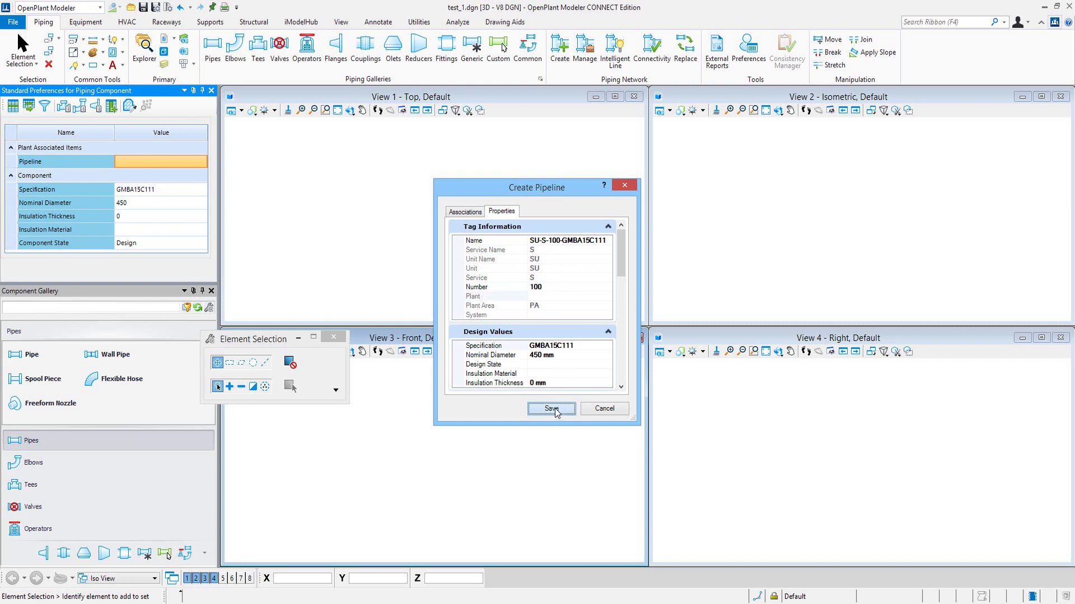
Draw a 450 mm pipe: horizontal run, elbow down, second horizontal run; then show the plant tree
{"action": "left_click", "coordinate": [44, 361]}
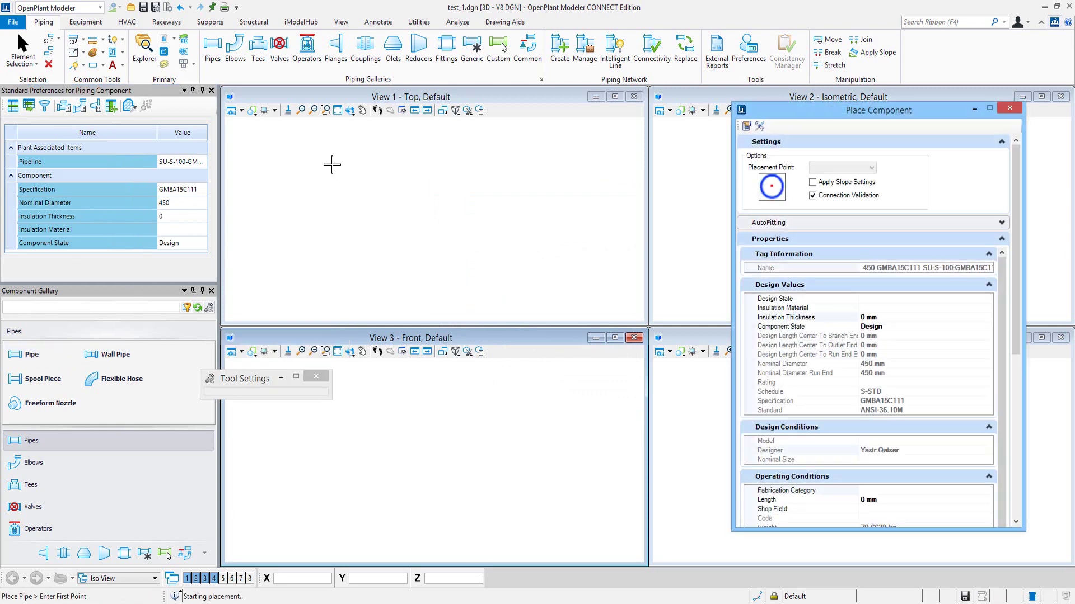
{"action": "left_click", "coordinate": [331, 164]}
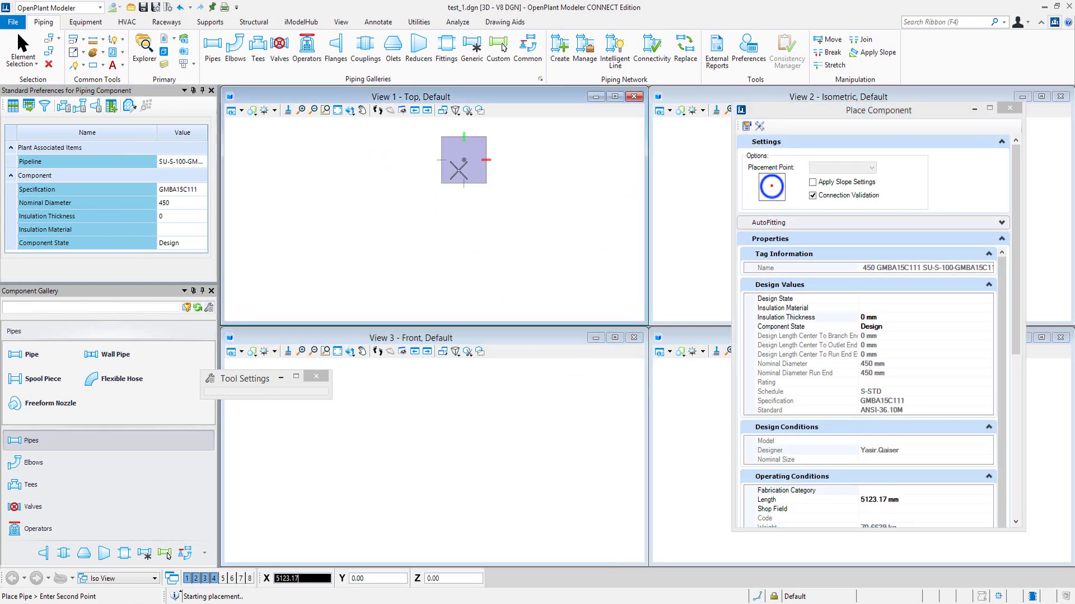
{"action": "left_click", "coordinate": [459, 171]}
{"action": "left_click", "coordinate": [462, 281]}
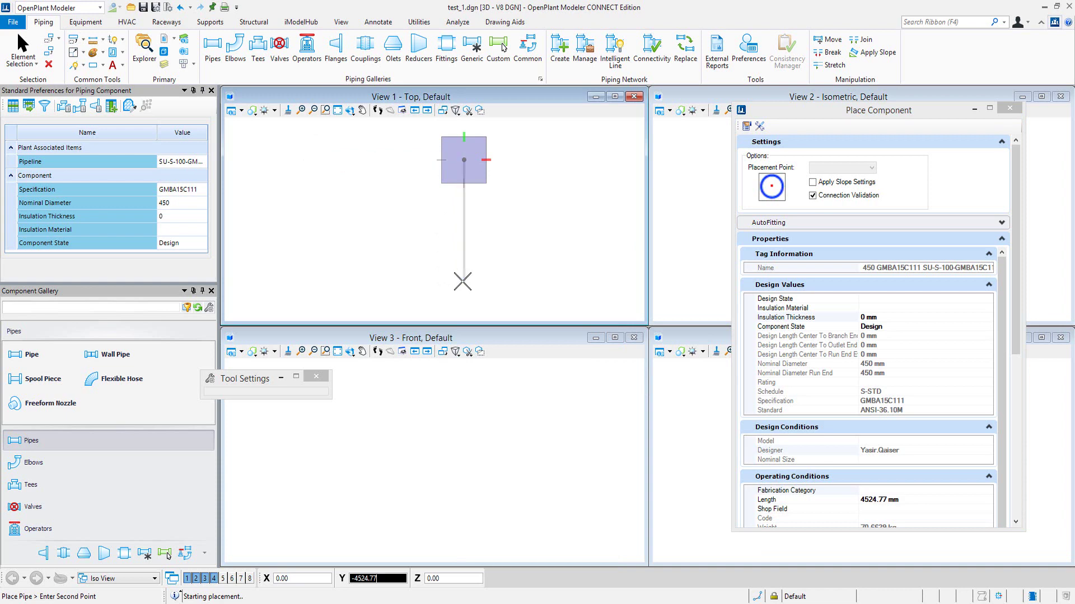
{"action": "left_click", "coordinate": [593, 282]}
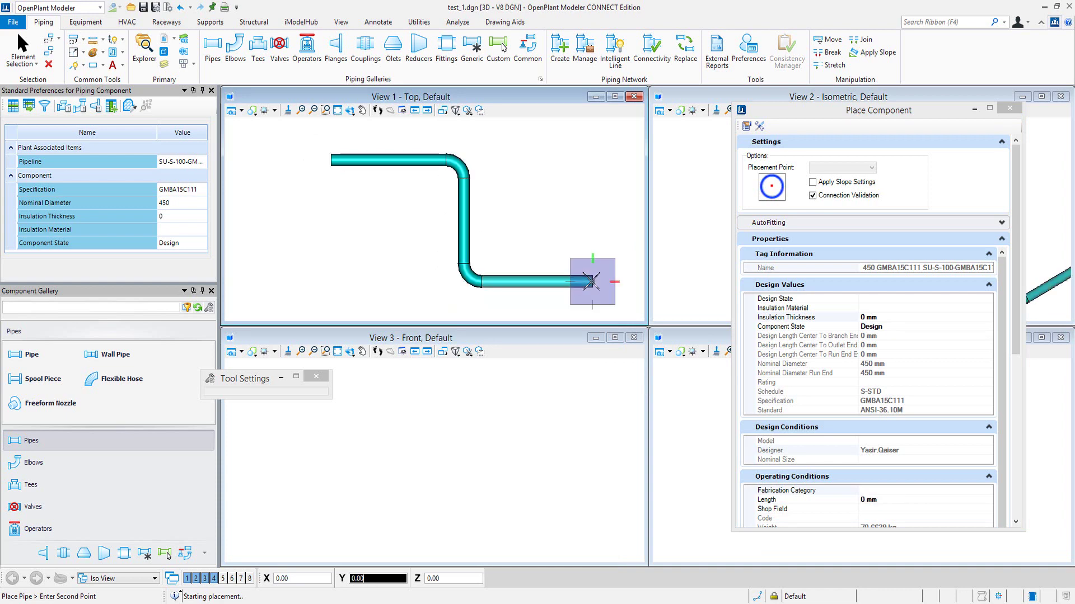
{"action": "right_click", "coordinate": [596, 286]}
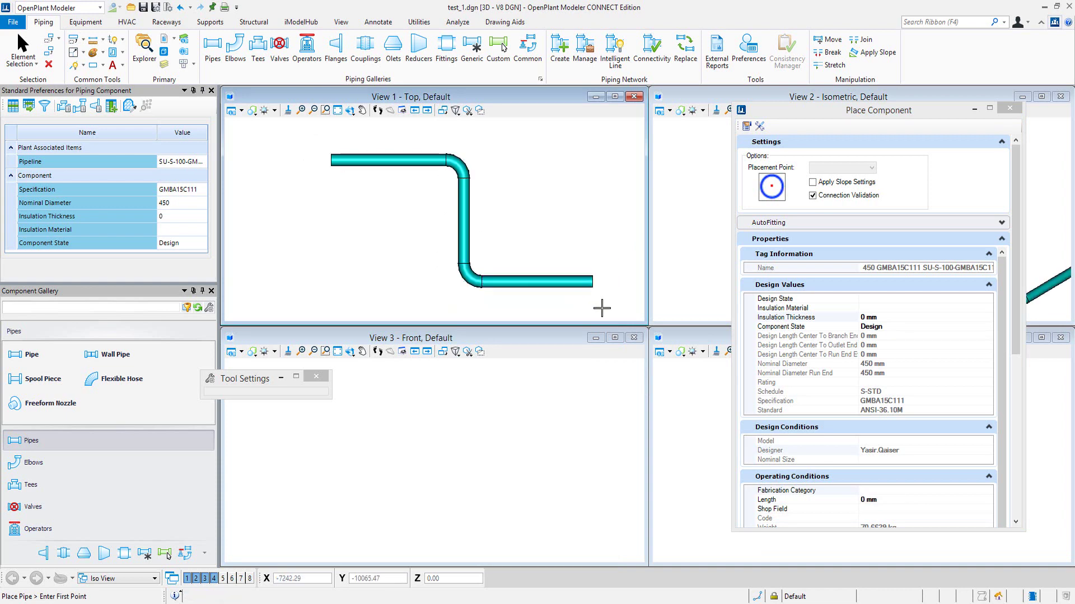
{"action": "left_click", "coordinate": [150, 52]}
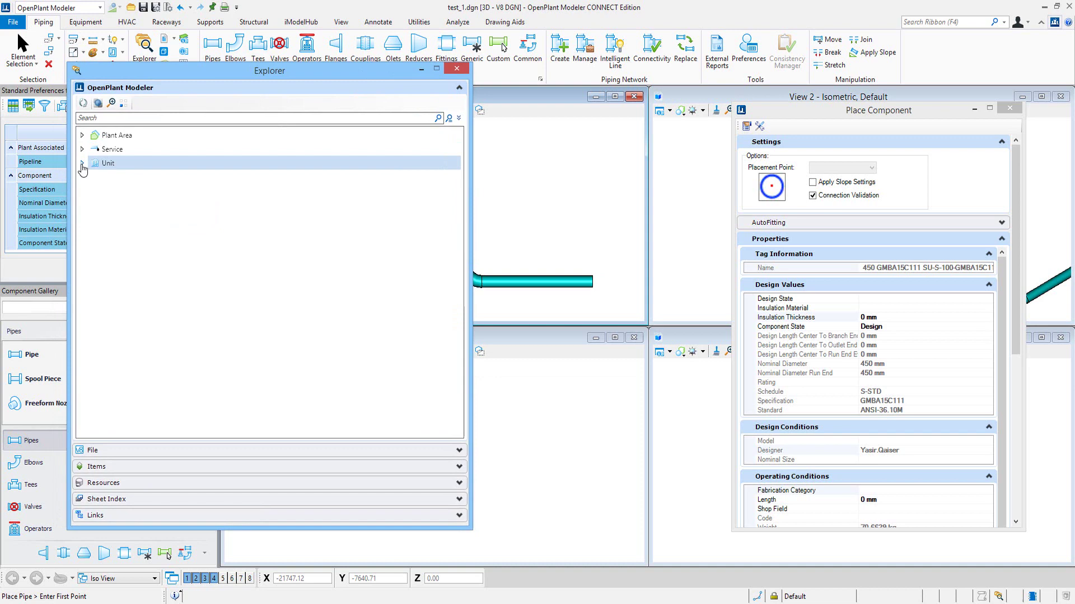
Expand Unit > U > SU > Pipeline in Explorer to reveal pipeline SU-S-100-GMBA15C111
{"action": "left_click", "coordinate": [82, 163]}
{"action": "left_click", "coordinate": [93, 178]}
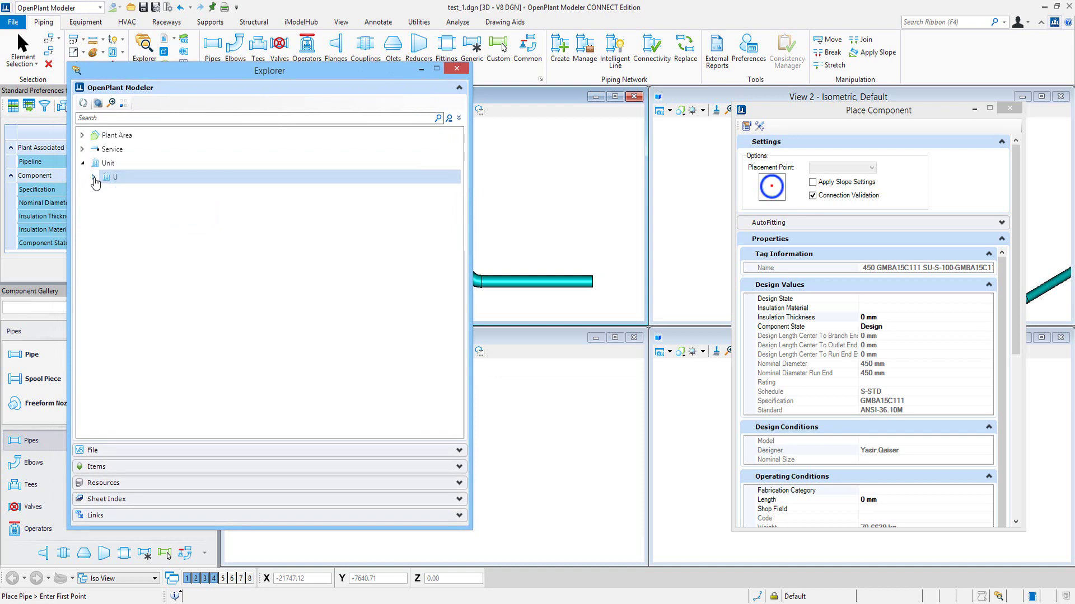
{"action": "left_click", "coordinate": [105, 191]}
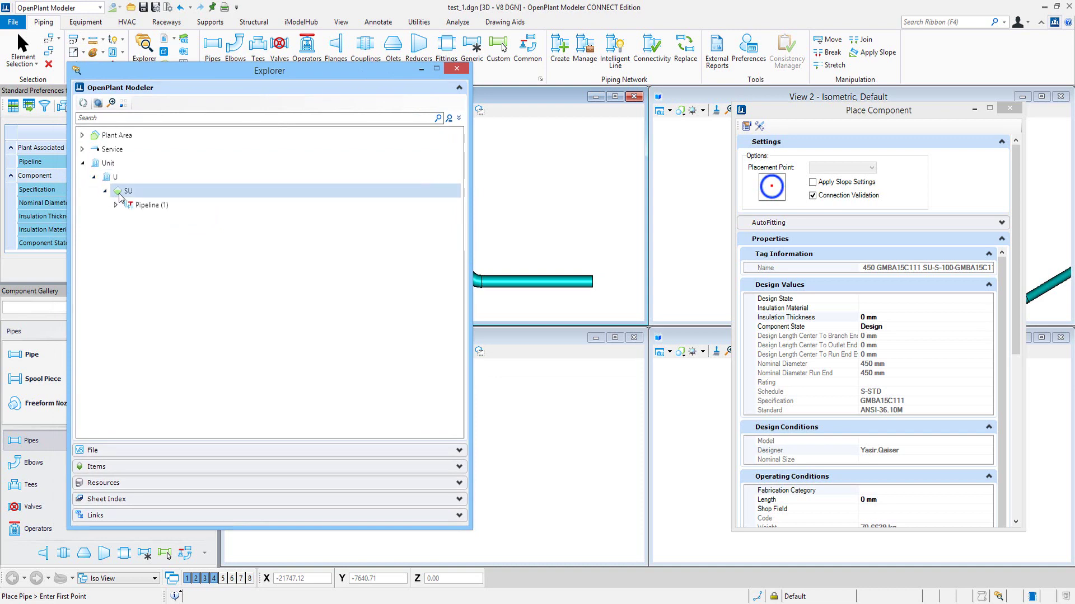
{"action": "left_click", "coordinate": [115, 208]}
{"action": "left_click", "coordinate": [114, 206]}
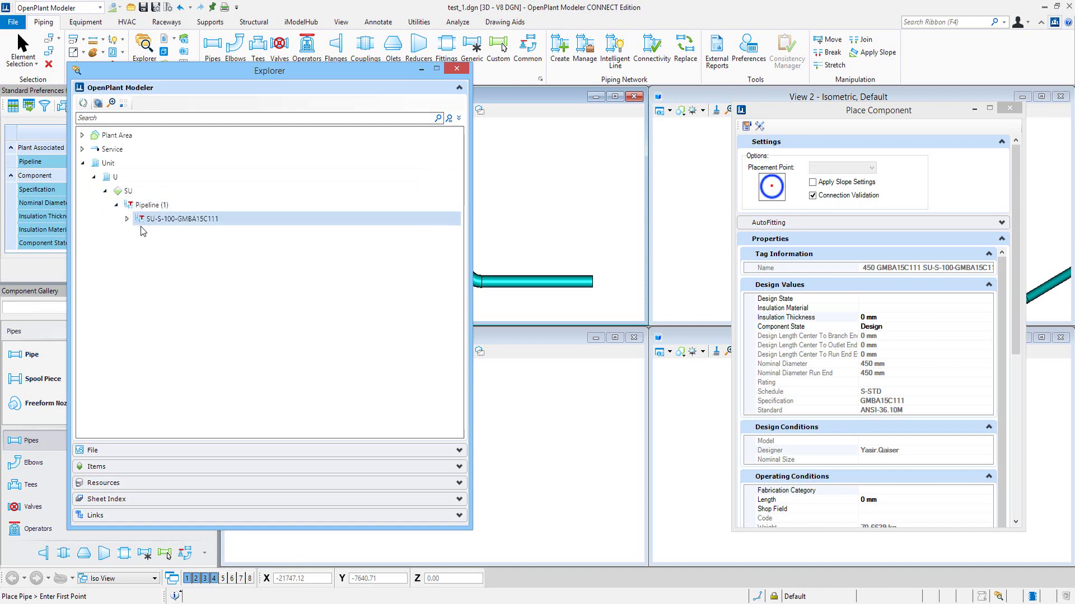